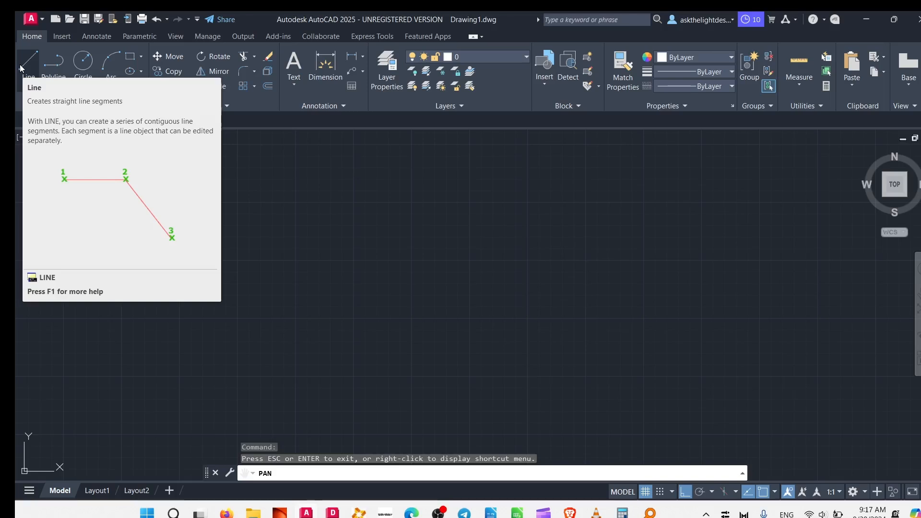
# - Draw three connected line segments: a horizontal top edge, a vertical side running about 8.8 units down, and a shorter bottom edge going back left
pyautogui.click(19, 65)
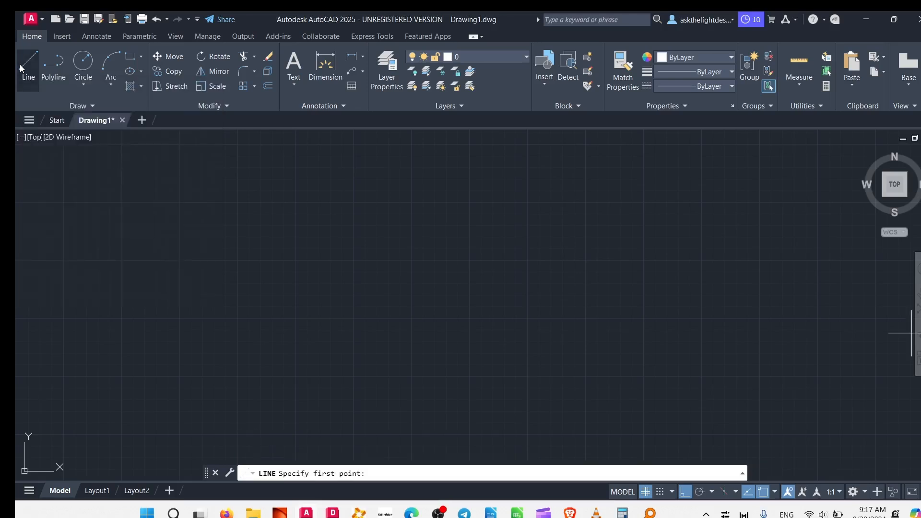
pyautogui.click(169, 229)
pyautogui.click(515, 244)
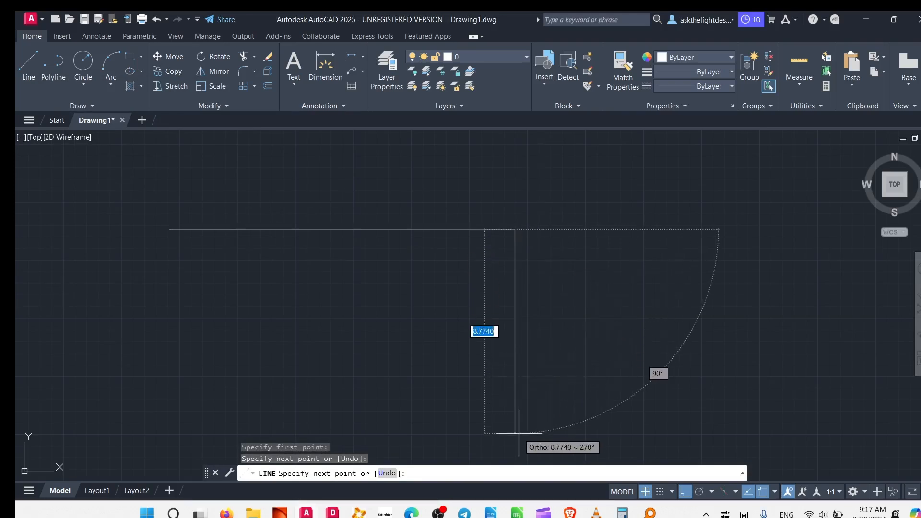
pyautogui.click(517, 433)
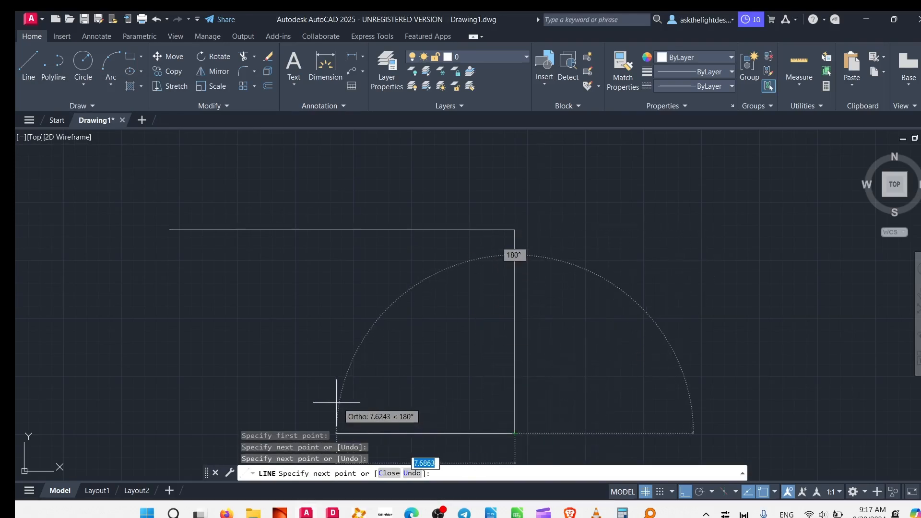
pyautogui.moveTo(336, 403); pyautogui.dragTo(528, 267, button='middle')
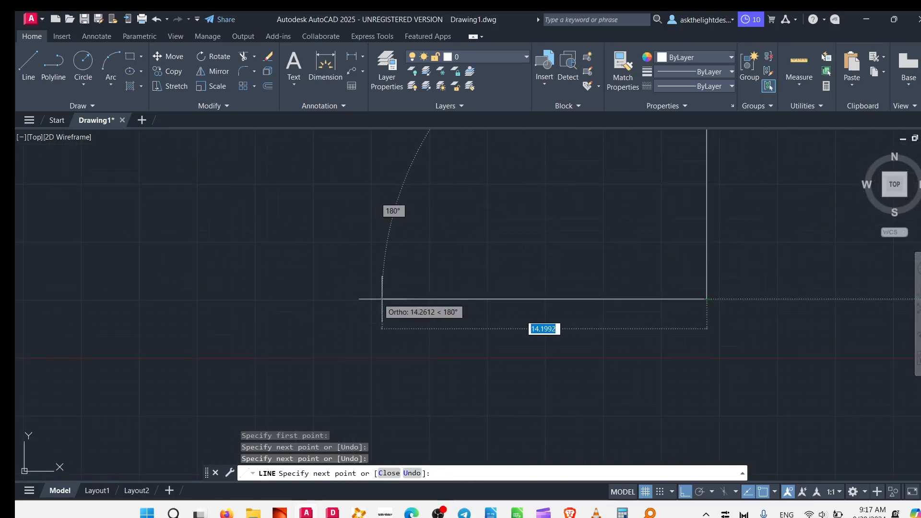
pyautogui.click(473, 299)
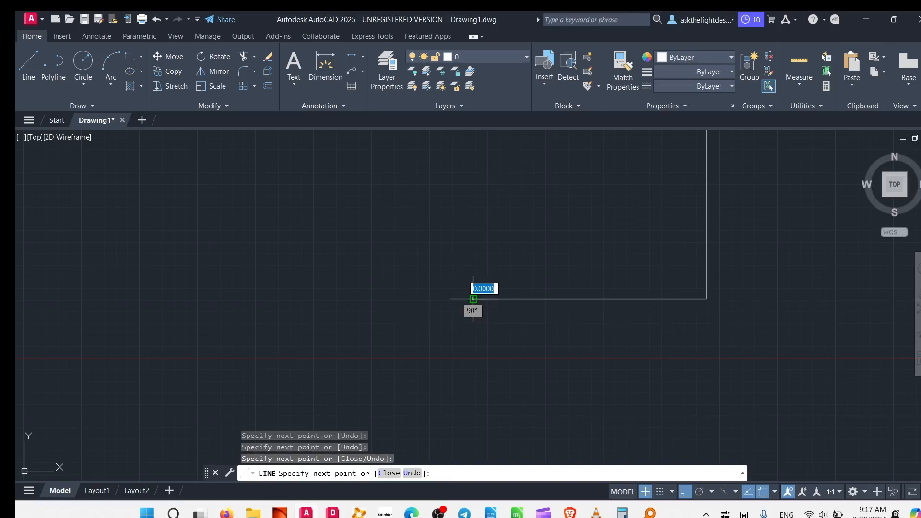
# - Toggle object snap off, review its list of snap modes, and switch it back on
pyautogui.moveTo(438, 212); pyautogui.dragTo(396, 385, button='middle')
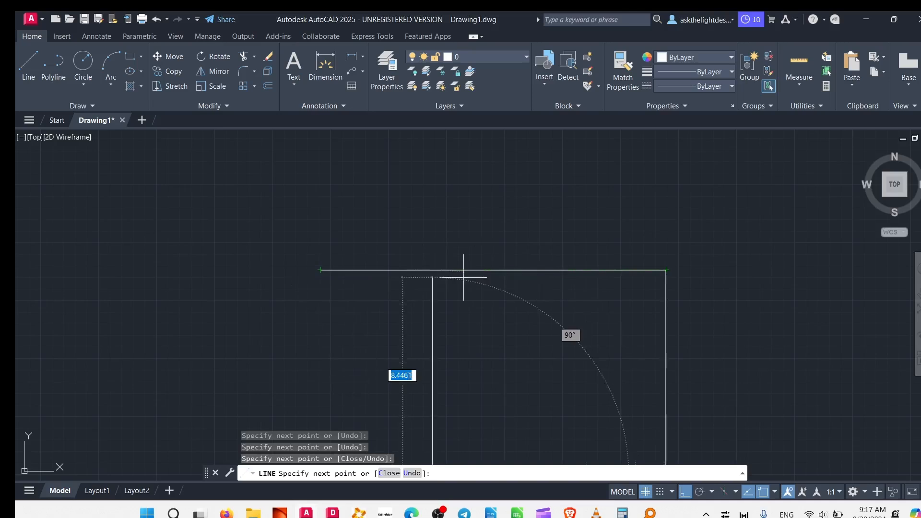
pyautogui.click(765, 492)
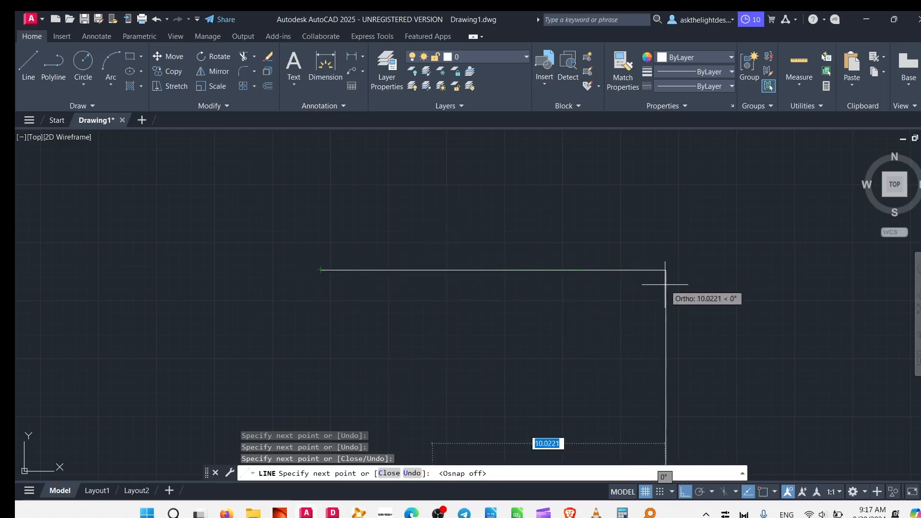
pyautogui.rightClick(763, 494)
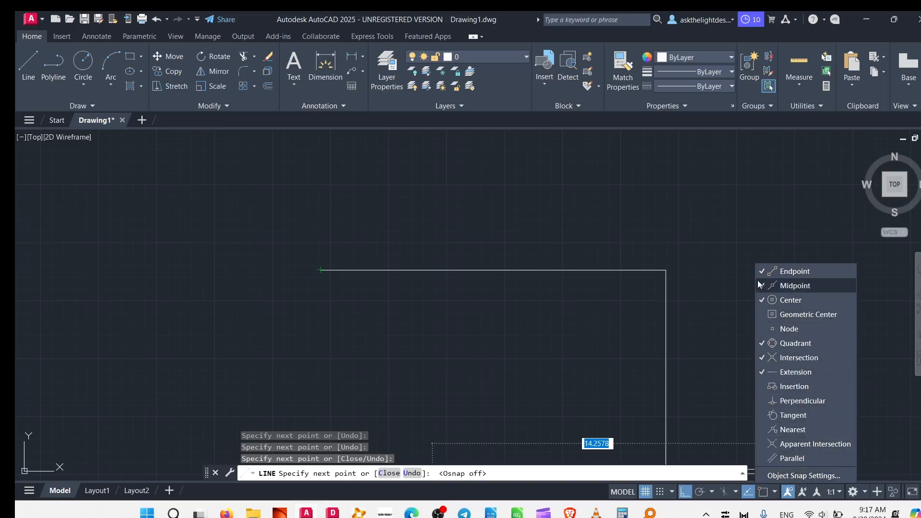
pyautogui.click(764, 496)
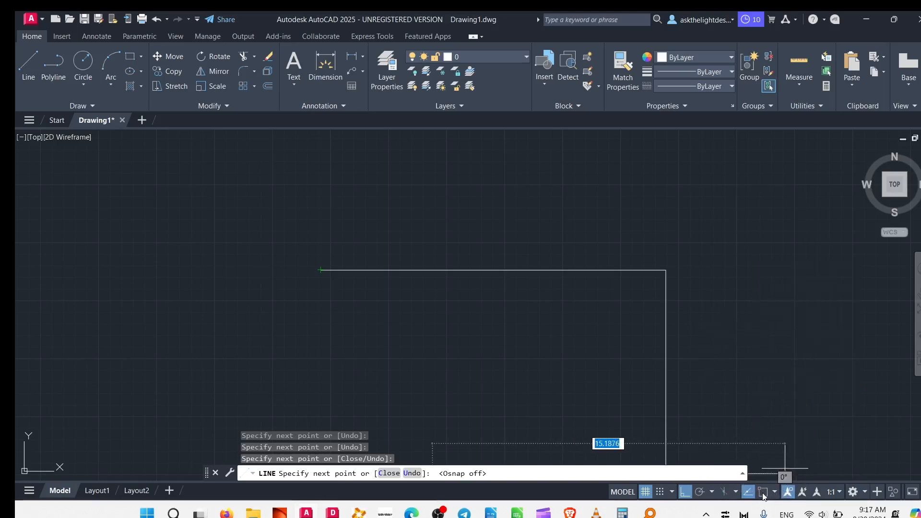
# - Close the outline with a slanted line to its starting endpoint and finish the Line command
pyautogui.click(320, 271)
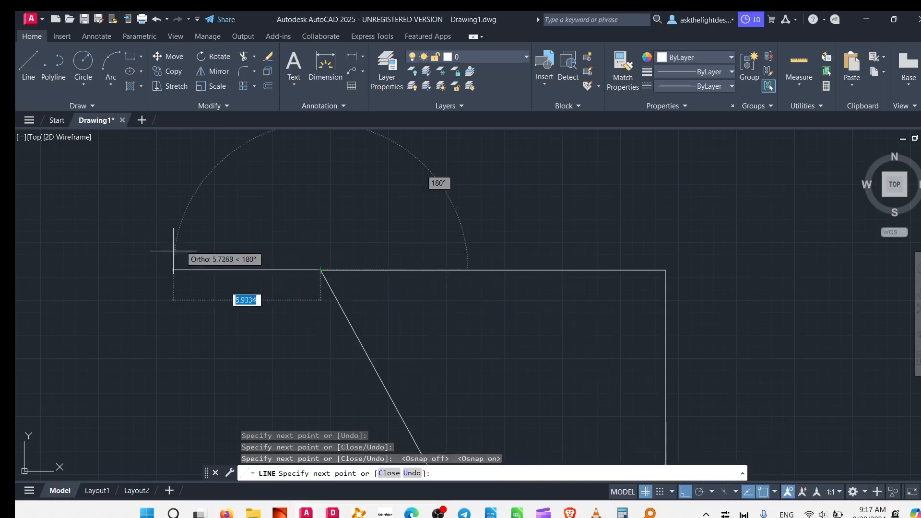
pyautogui.rightClick(214, 281)
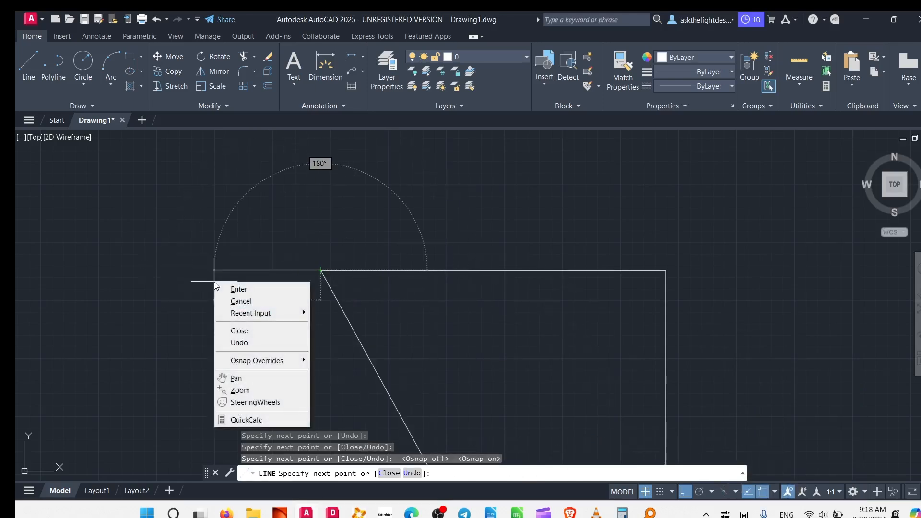
pyautogui.click(233, 290)
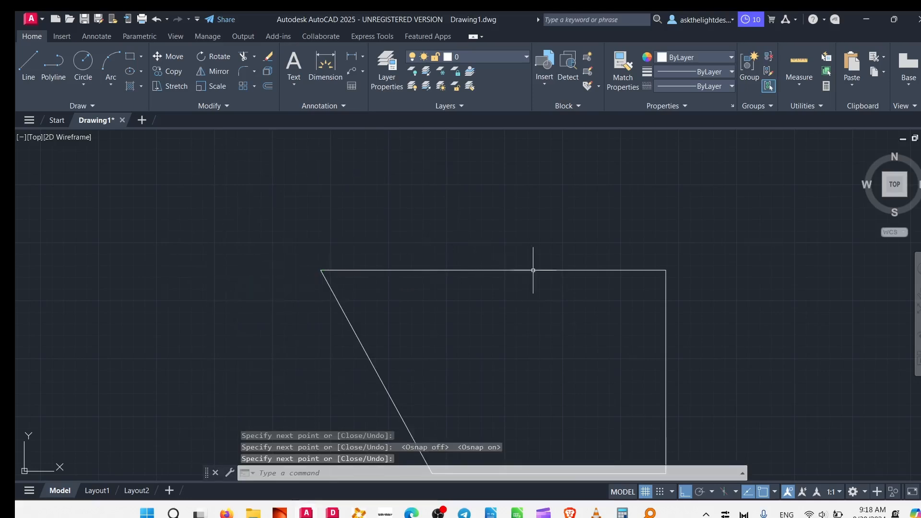
pyautogui.moveTo(563, 346); pyautogui.dragTo(582, 201, button='middle')
pyautogui.moveTo(479, 212); pyautogui.dragTo(527, 365, button='middle')
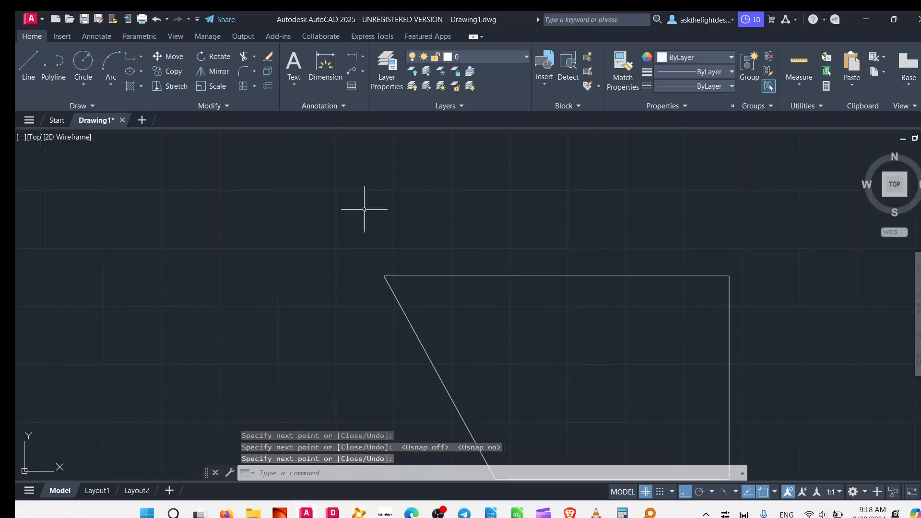
pyautogui.moveTo(485, 337); pyautogui.dragTo(463, 295, button='middle')
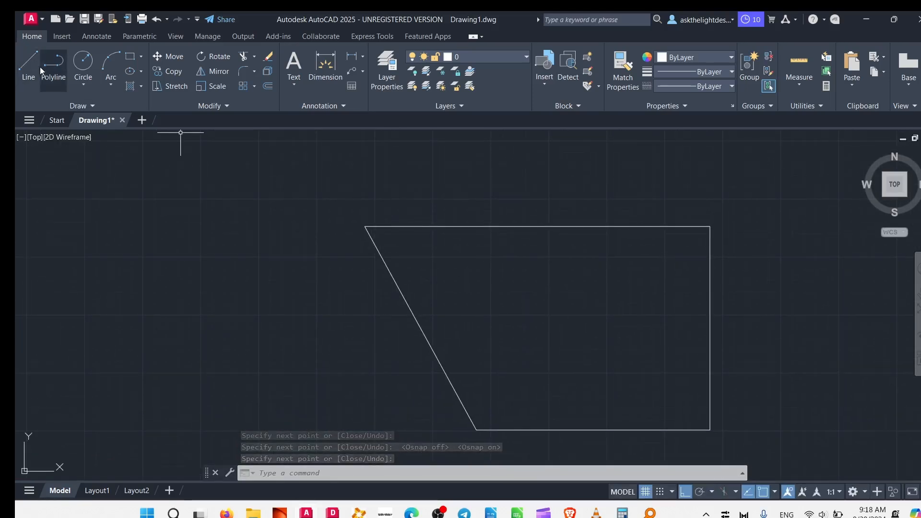
# - Draw a separate horizontal line about 12.2 units long above the closed outline
pyautogui.click(31, 68)
pyautogui.click(401, 186)
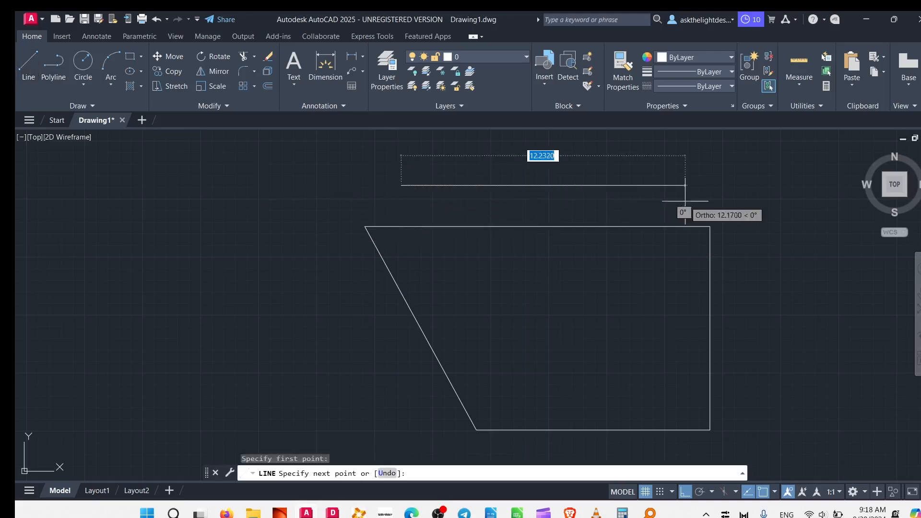
pyautogui.press('Escape')
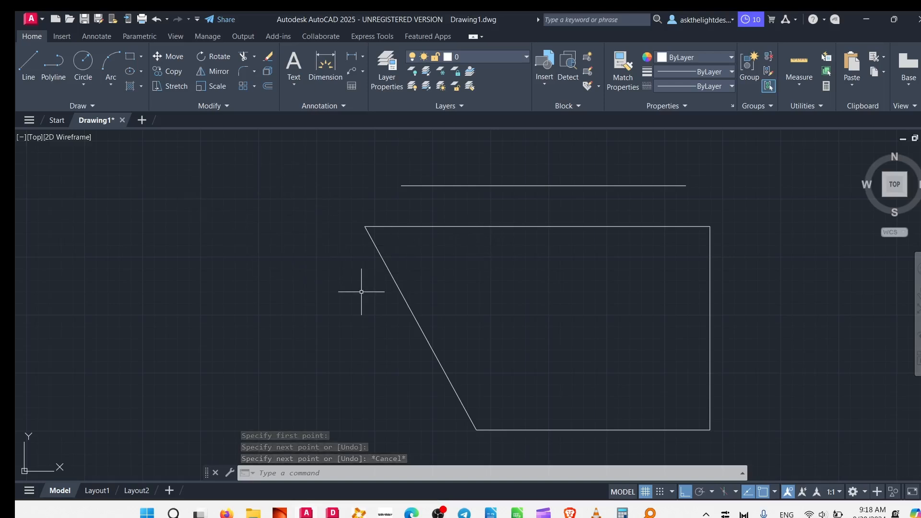
# - Draw a four-sided polyline in the empty area left of the line outline, ending at its starting point with a slanted top edge
pyautogui.click(60, 72)
pyautogui.moveTo(219, 311); pyautogui.dragTo(562, 215, button='middle')
pyautogui.click(356, 201)
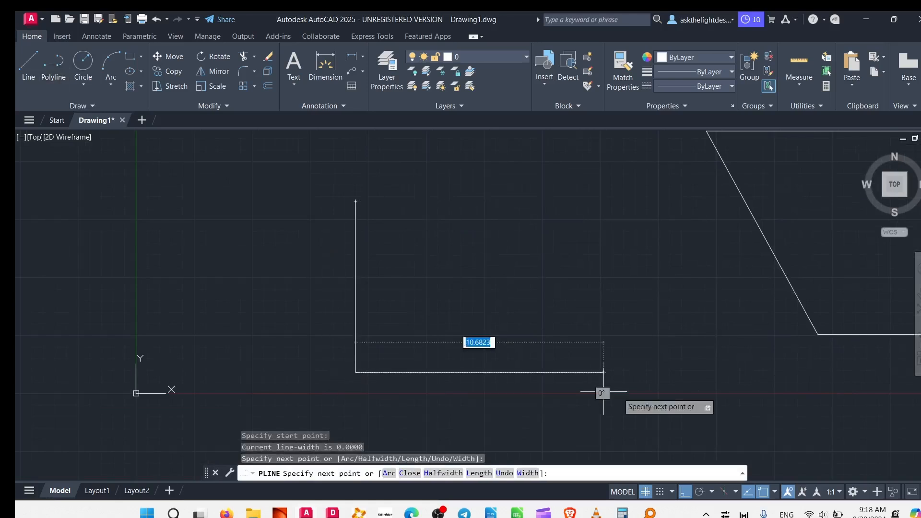
pyautogui.click(349, 372)
pyautogui.click(702, 402)
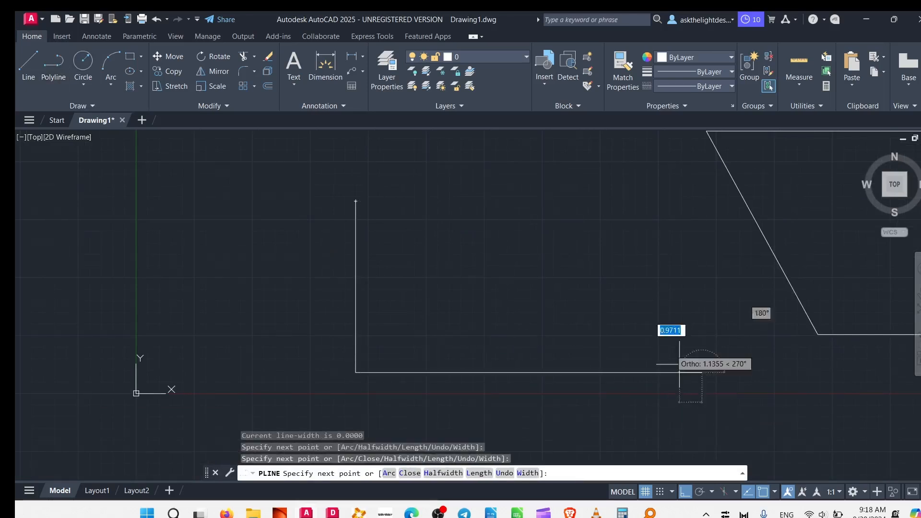
pyautogui.click(586, 172)
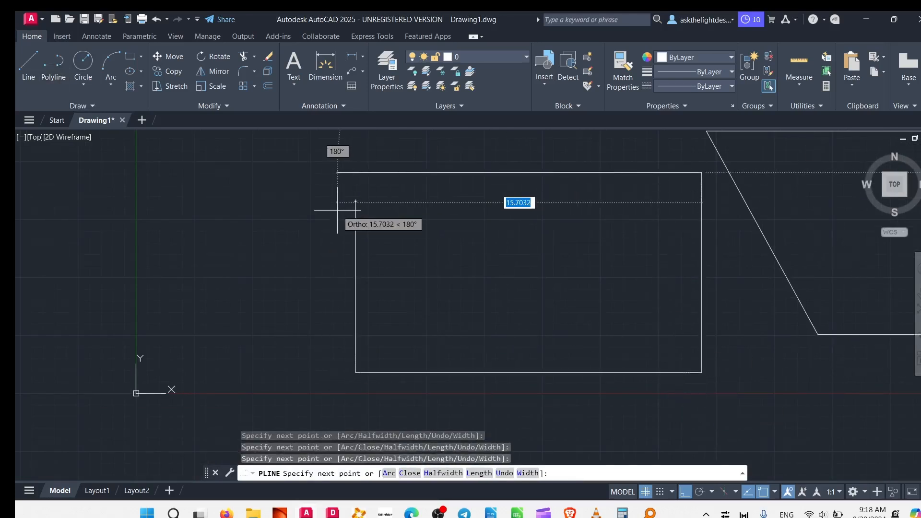
pyautogui.click(352, 204)
pyautogui.moveTo(264, 207); pyautogui.dragTo(280, 343, button='middle')
pyautogui.rightClick(280, 233)
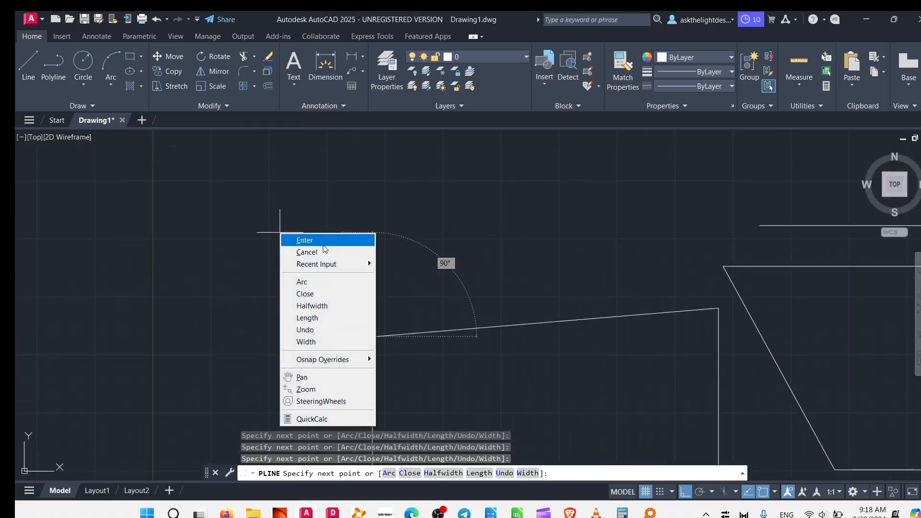
pyautogui.click(303, 240)
# - Select the polyline and the slanted line of the other outline to compare their selection, and clear the selection
pyautogui.click(551, 325)
pyautogui.moveTo(584, 288)
pyautogui.mouseDown(button='middle')
pyautogui.moveTo(263, 171)
pyautogui.moveTo(342, 214)
pyautogui.mouseUp(button='middle')
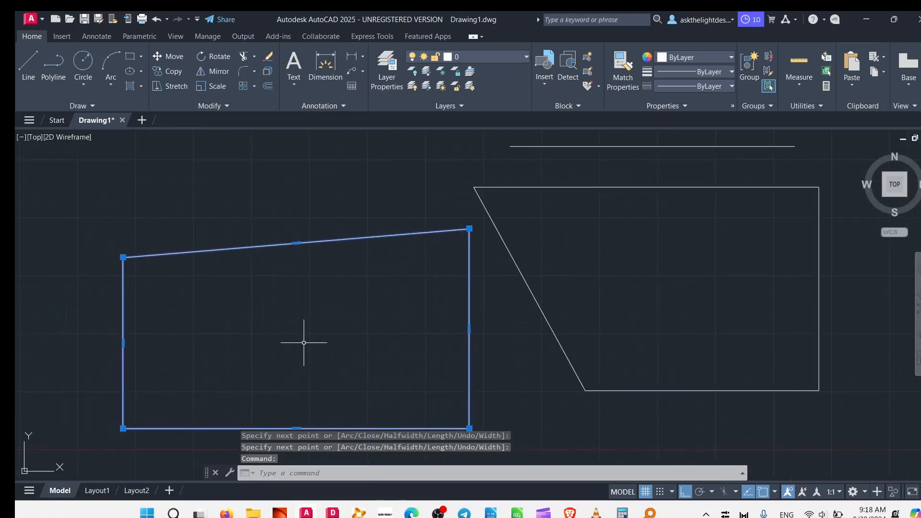
pyautogui.click(545, 266)
pyautogui.click(518, 333)
pyautogui.moveTo(554, 306)
pyautogui.mouseDown(button='middle')
pyautogui.moveTo(707, 303)
pyautogui.moveTo(609, 257)
pyautogui.mouseUp(button='middle')
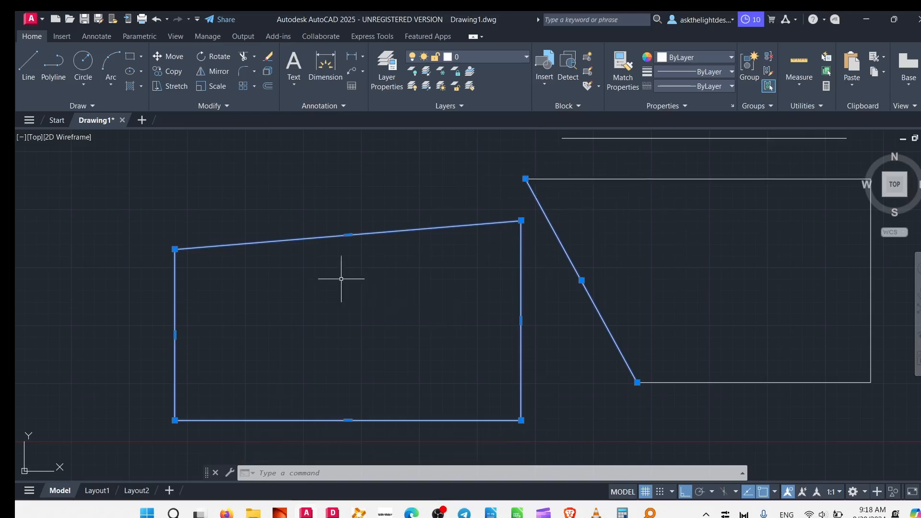
pyautogui.press('Escape')
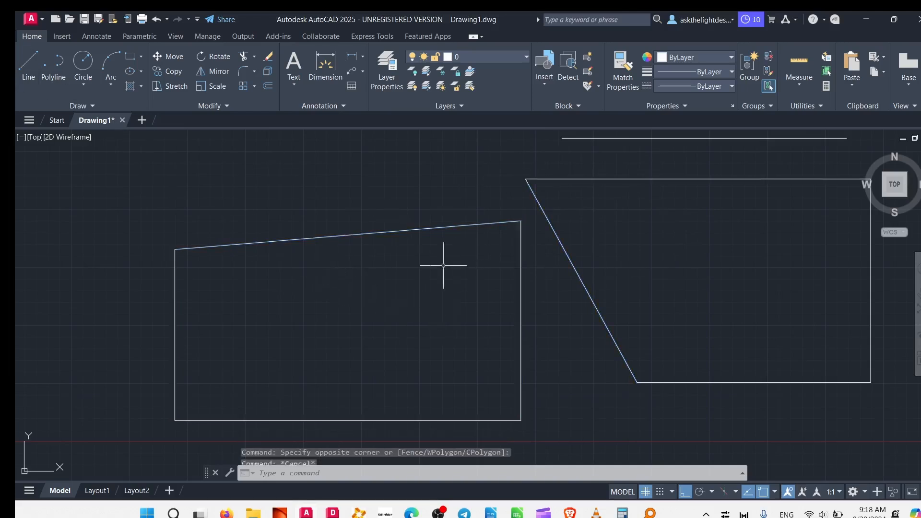
# - Offset the polyline inward by about 0.76 units, picking the distance with two points, and offset the inner copy inward by the same distance
pyautogui.click(372, 260)
pyautogui.click(339, 212)
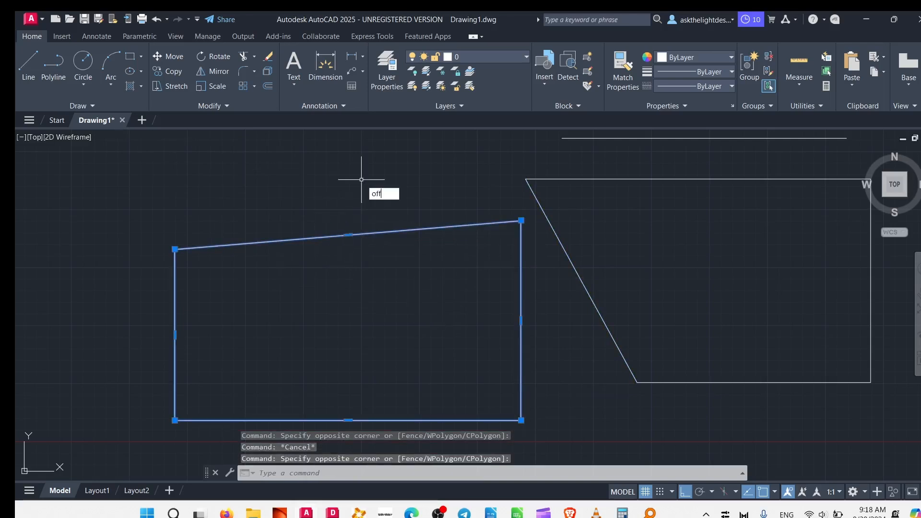
pyautogui.write('offset')
pyautogui.press('Return')
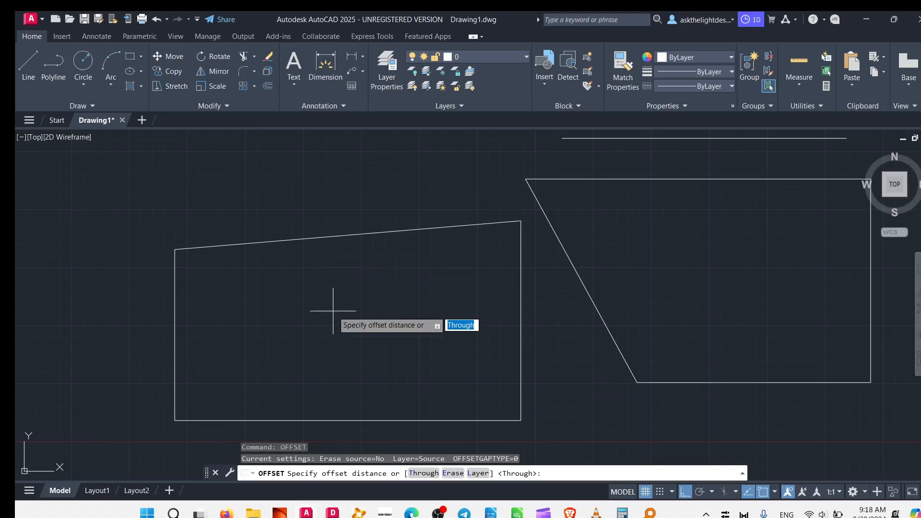
pyautogui.click(349, 237)
pyautogui.click(350, 252)
pyautogui.click(348, 238)
pyautogui.click(351, 252)
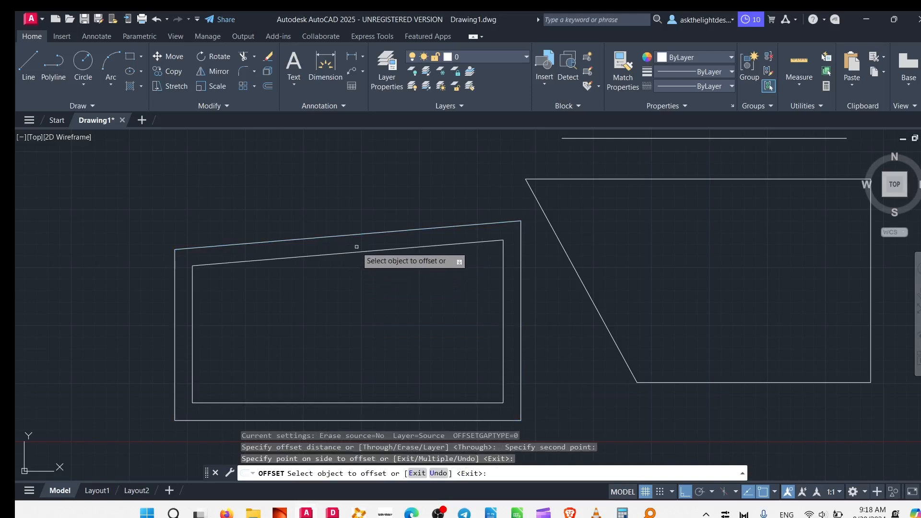
pyautogui.click(356, 251)
pyautogui.click(348, 275)
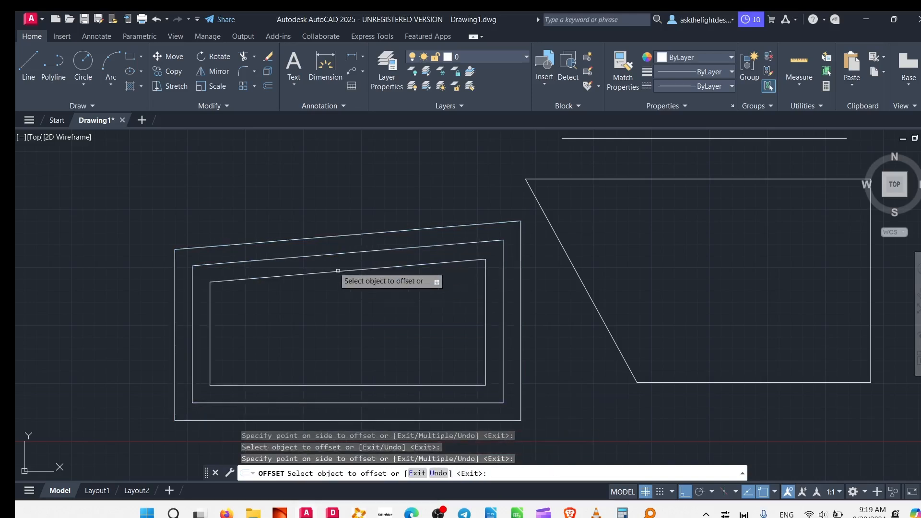
# - Offset the original polyline outward by the same distance and end the Offset command
pyautogui.click(330, 236)
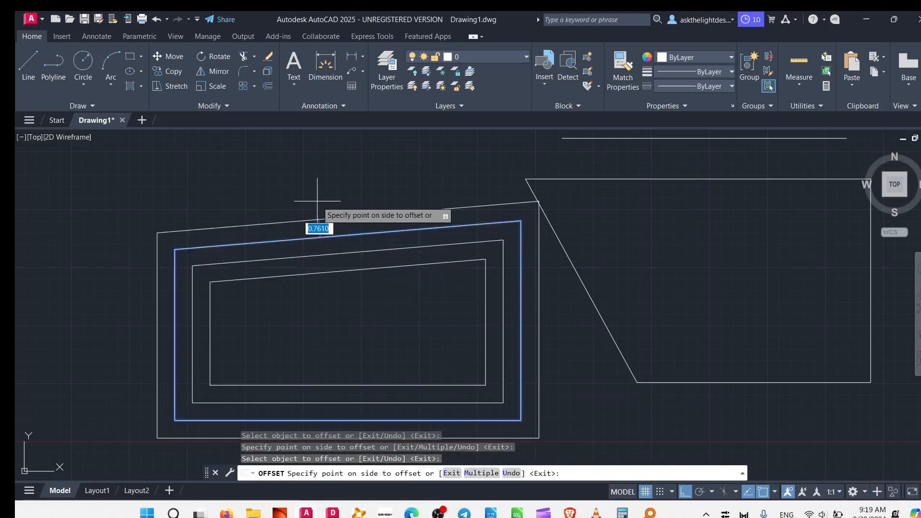
pyautogui.click(336, 199)
pyautogui.press('Escape')
# - Delete the outermost offset copy of the polyline
pyautogui.click(589, 174)
pyautogui.click(562, 248)
pyautogui.press('Escape')
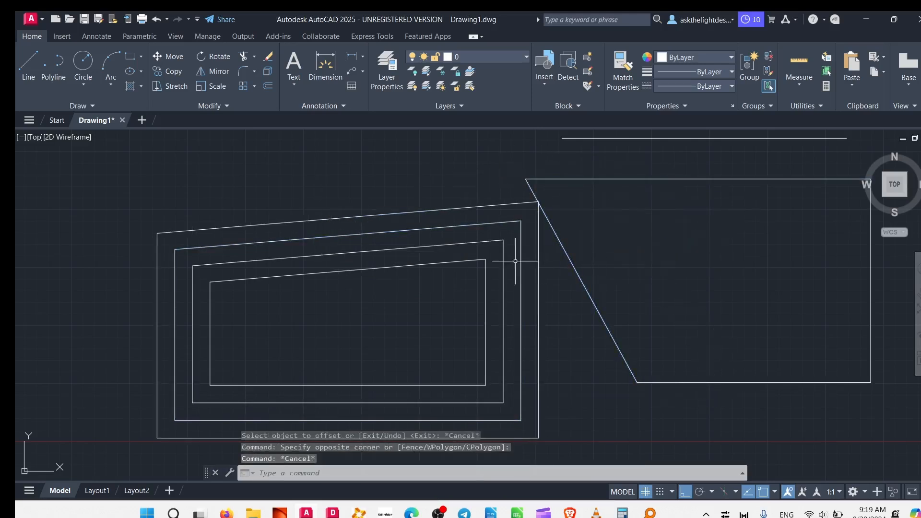
pyautogui.click(479, 204)
pyautogui.press('Delete')
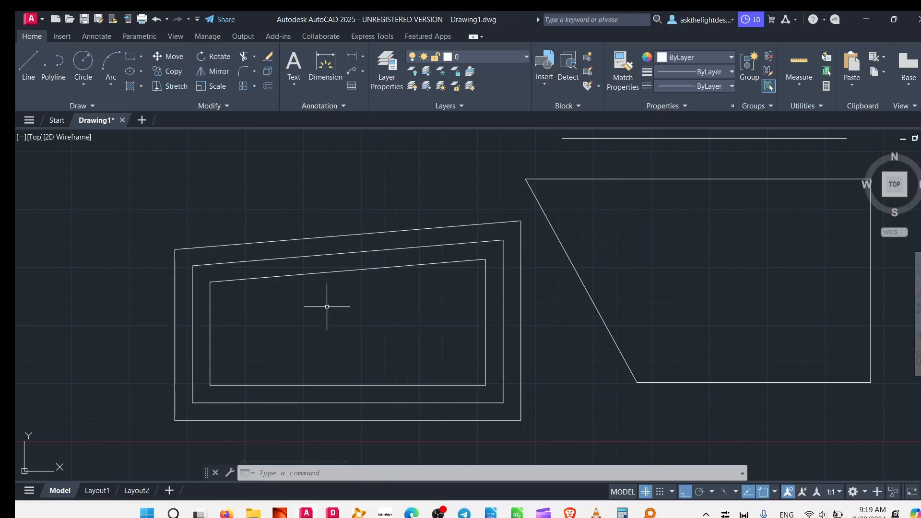
# - Select the innermost polyline and the separate lines of the other outline to compare them, and clear the selection
pyautogui.click(315, 273)
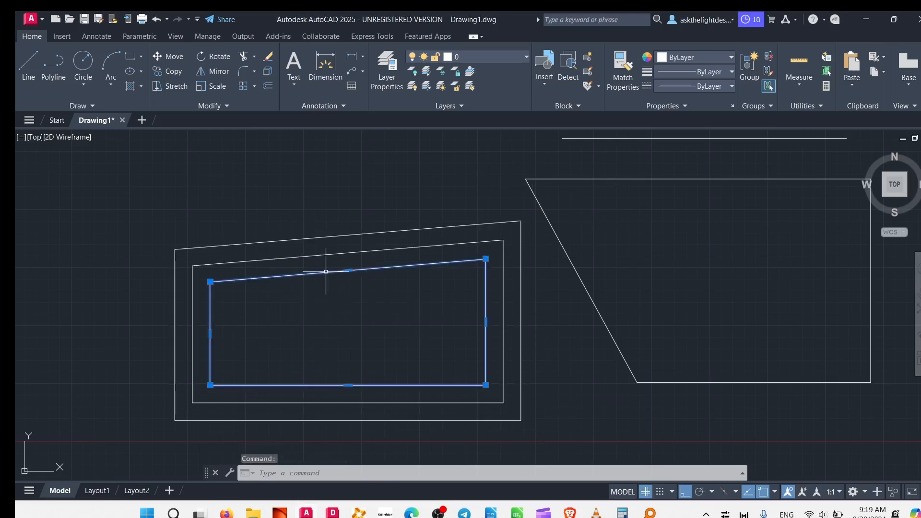
pyautogui.click(618, 171)
pyautogui.click(554, 281)
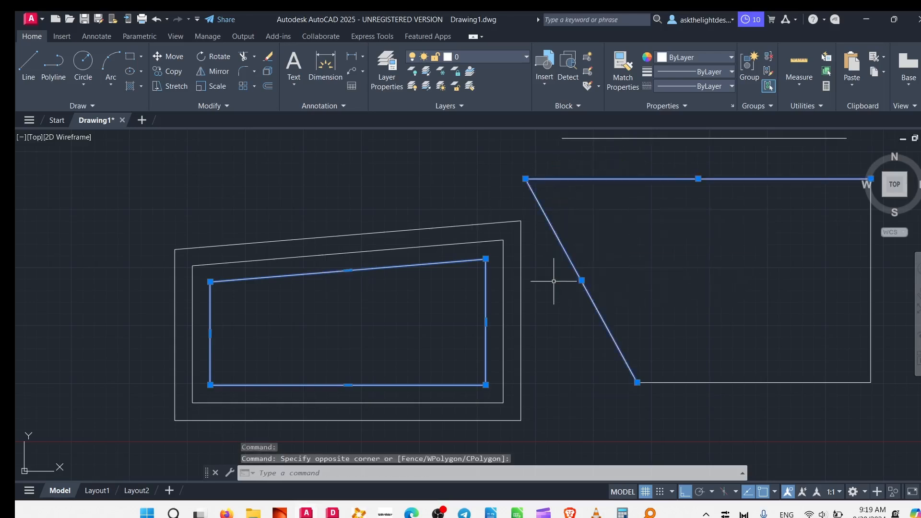
pyautogui.click(854, 370)
pyautogui.press('Escape')
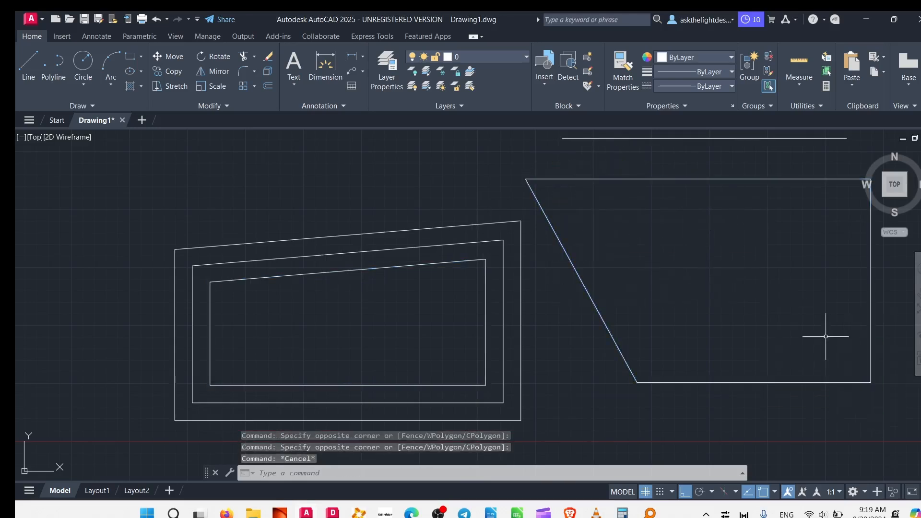
# - Try to stretch the upper-left vertex of the outer polyline straight up
pyautogui.click(174, 250)
pyautogui.click(175, 249)
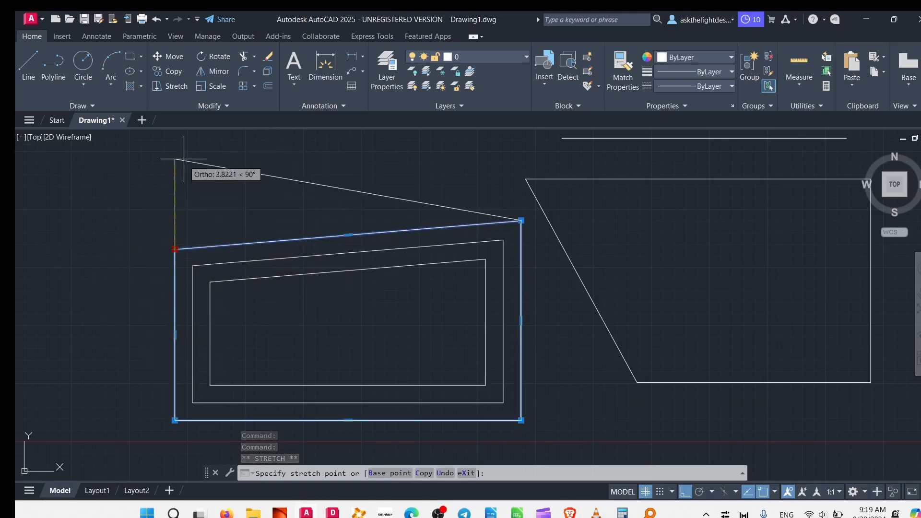
pyautogui.press('Escape')
# - Leave the polyline stretch and stretch the left end of the separate-line outline's upper line straight up
pyautogui.click(663, 183)
pyautogui.click(648, 164)
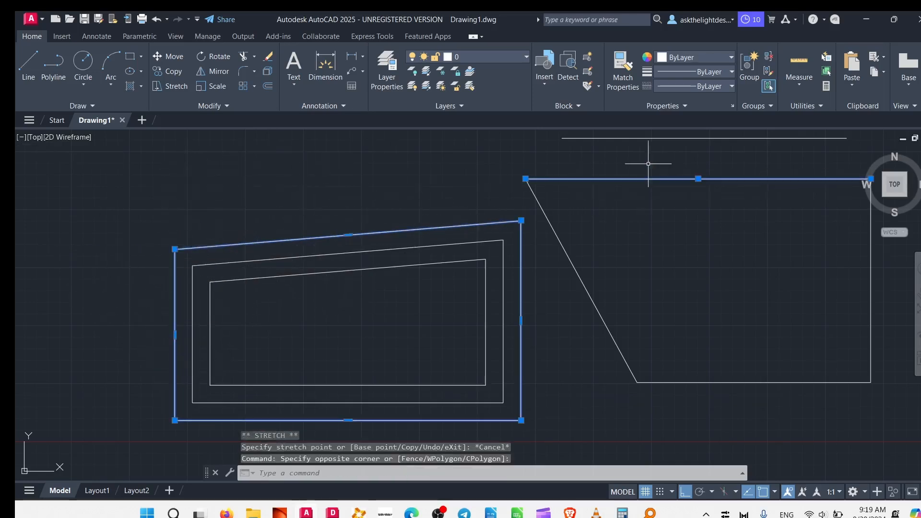
pyautogui.click(525, 179)
pyautogui.moveTo(494, 125); pyautogui.dragTo(554, 236, button='middle')
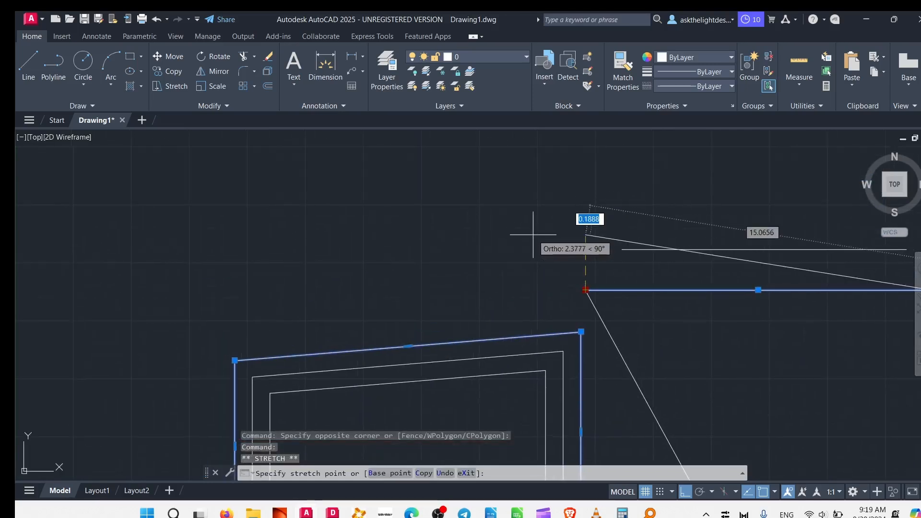
pyautogui.click(548, 230)
# - Stretch the raised line end back onto the slanted line's endpoint and clear the selection
pyautogui.moveTo(641, 340)
pyautogui.mouseDown(button='middle')
pyautogui.moveTo(339, 206)
pyautogui.moveTo(536, 338)
pyautogui.mouseUp(button='middle')
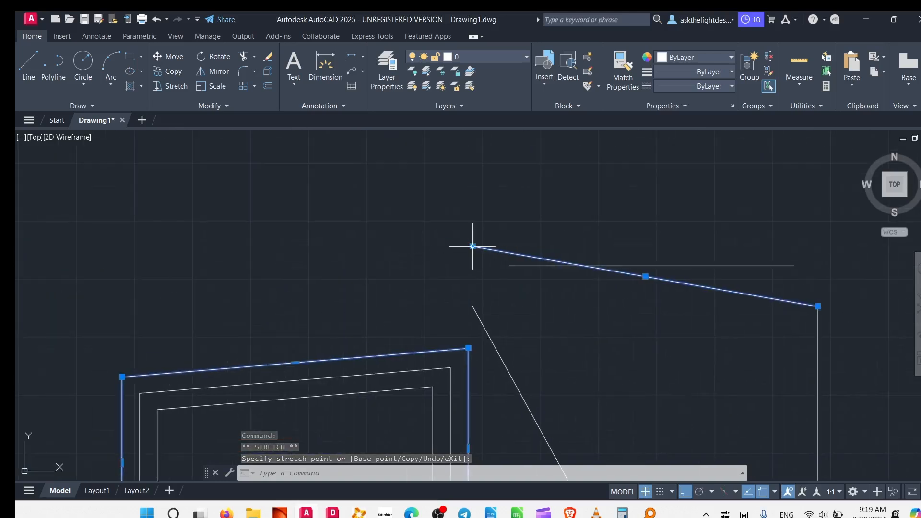
pyautogui.click(472, 306)
pyautogui.press('Escape')
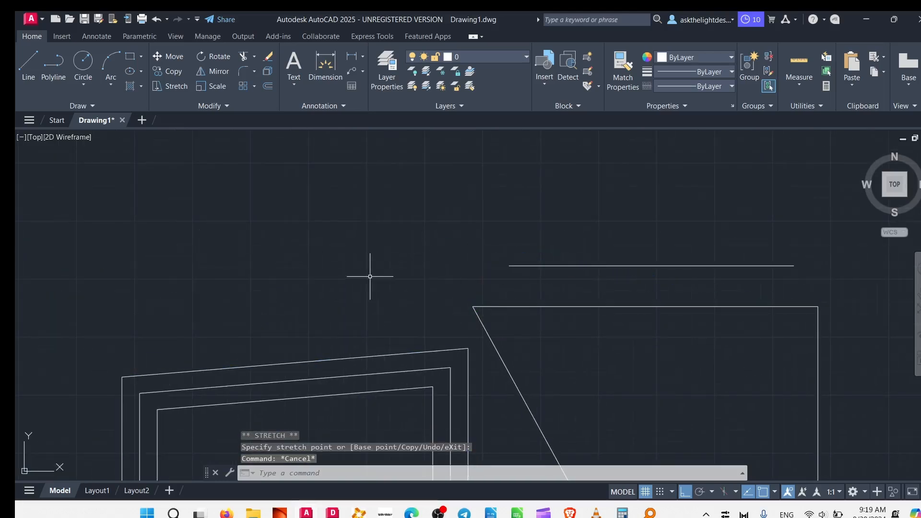
# - Draw a circle by centre and radius in the empty area above and left of the nested polylines and select it
pyautogui.click(85, 66)
pyautogui.moveTo(264, 257); pyautogui.dragTo(539, 218, button='middle')
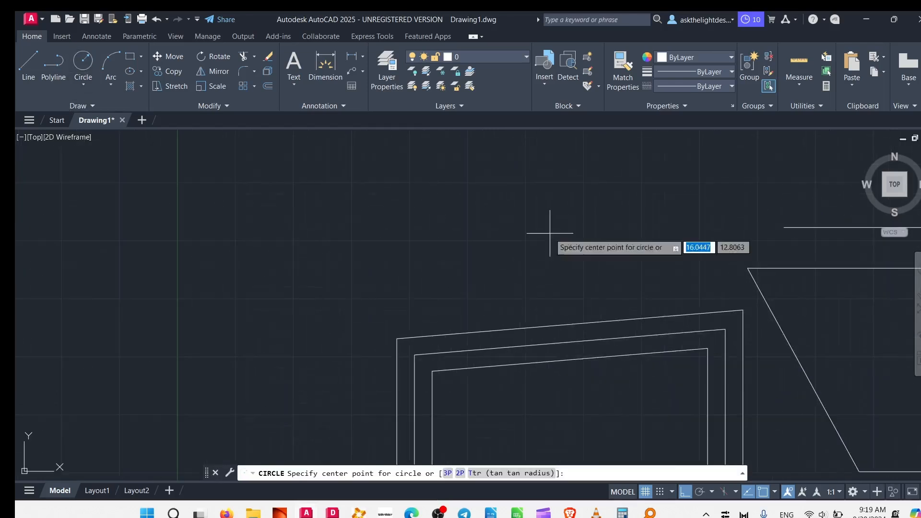
pyautogui.click(351, 190)
pyautogui.click(238, 191)
pyautogui.moveTo(317, 243); pyautogui.dragTo(251, 414, button='middle')
pyautogui.click(353, 255)
pyautogui.click(301, 295)
pyautogui.moveTo(405, 272); pyautogui.dragTo(420, 224, button='middle')
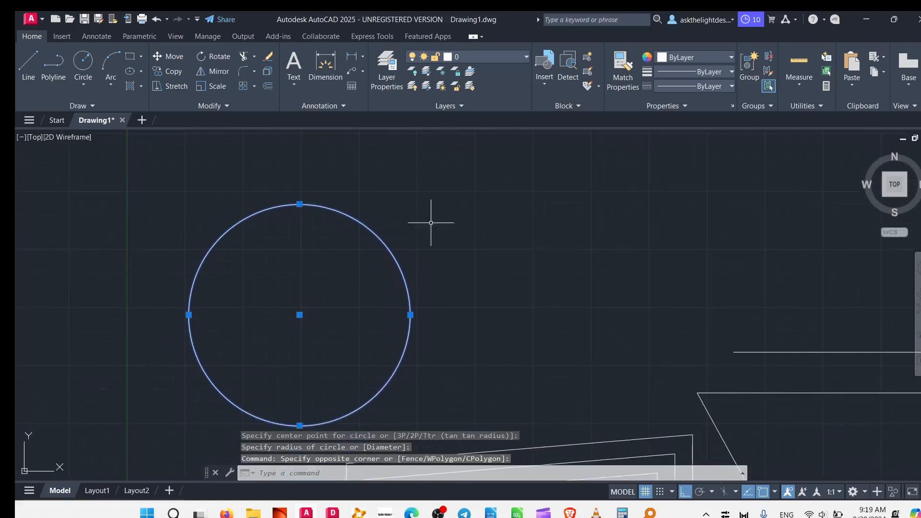
# - Draw a 3-Point circle through the lower-left, lower-right and upper-right corners of the separate-line outline
pyautogui.click(84, 85)
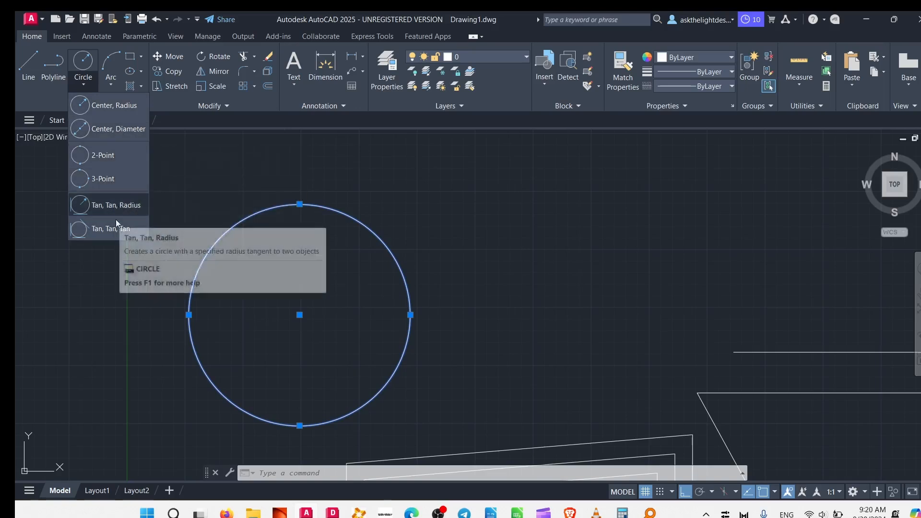
pyautogui.click(94, 187)
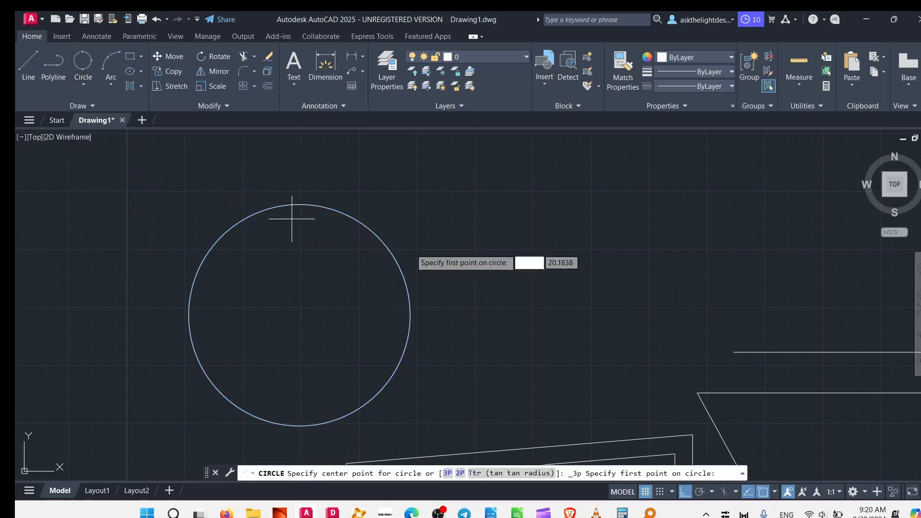
pyautogui.moveTo(695, 344); pyautogui.dragTo(383, 43, button='middle')
pyautogui.moveTo(497, 257); pyautogui.dragTo(495, 370, button='middle')
pyautogui.click(495, 407)
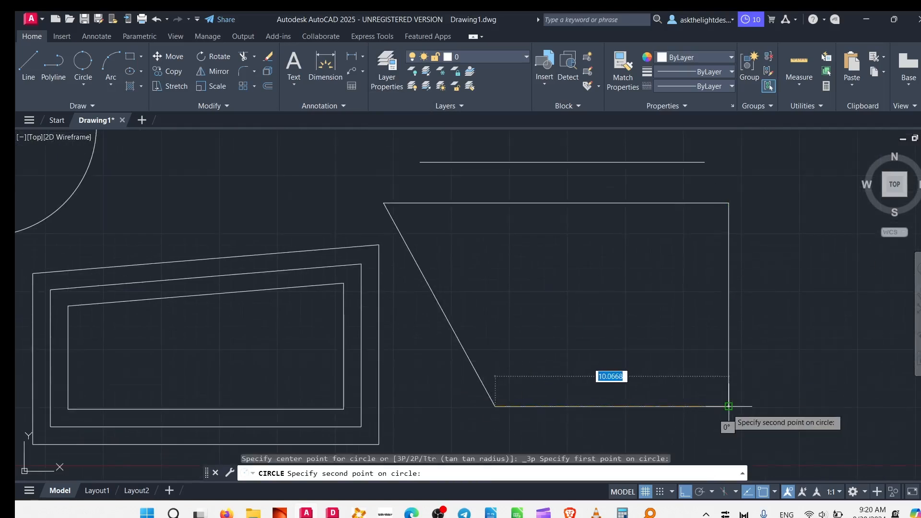
pyautogui.click(729, 406)
pyautogui.click(729, 203)
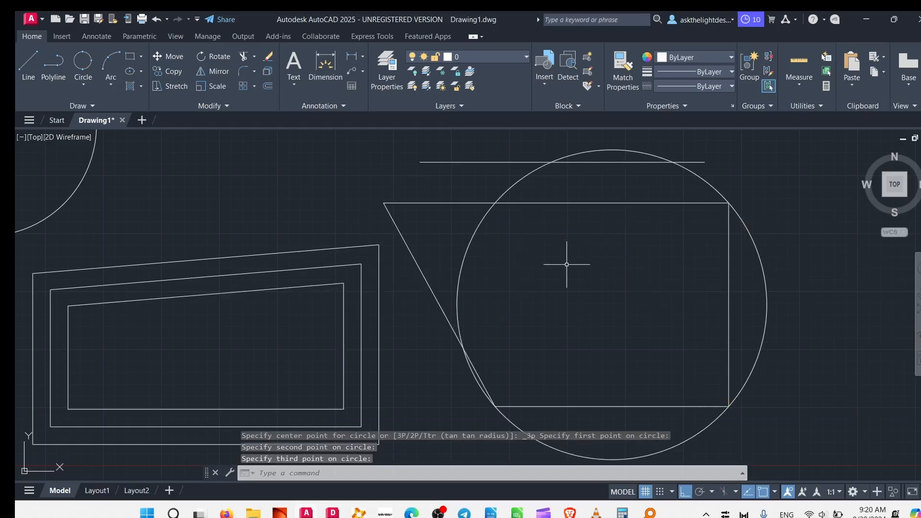
# - Draw a Tan, Tan, Tan circle touching the upper, left and lower edges of the innermost polyline
pyautogui.click(88, 105)
pyautogui.click(83, 83)
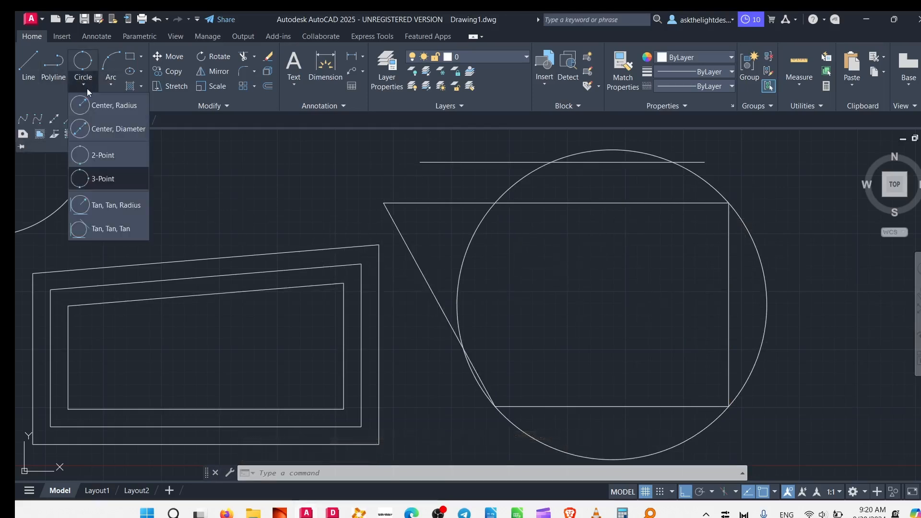
pyautogui.click(105, 229)
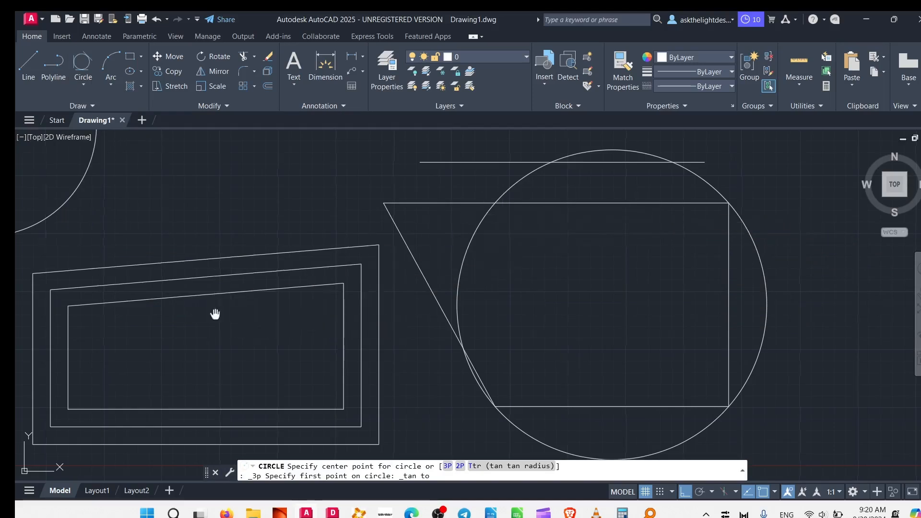
pyautogui.moveTo(216, 312); pyautogui.dragTo(582, 224, button='middle')
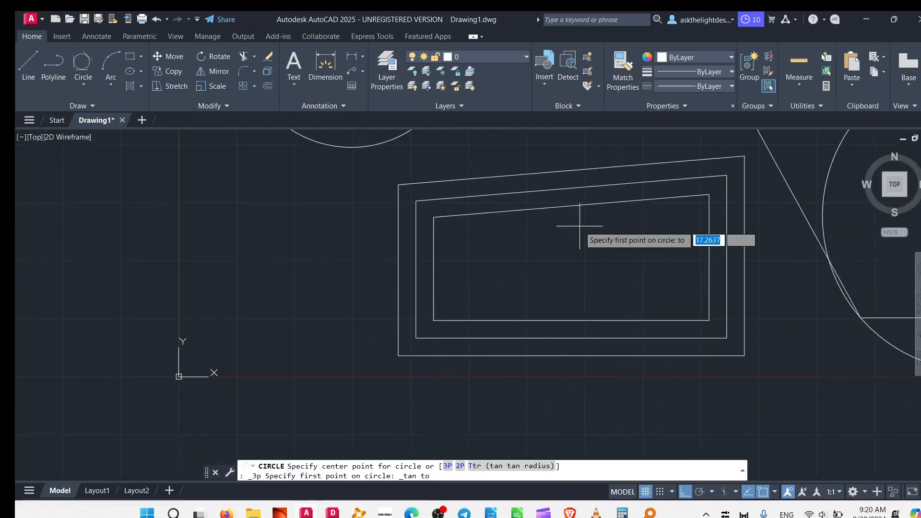
pyautogui.click(434, 267)
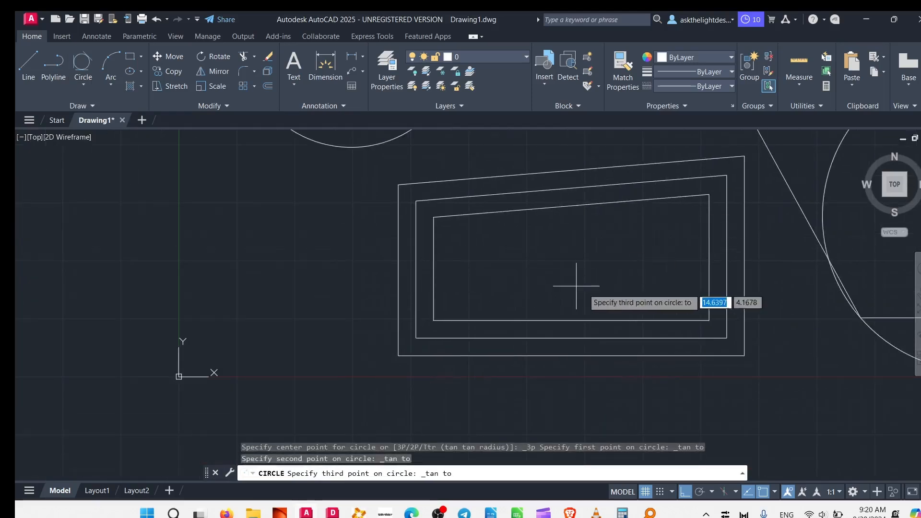
pyautogui.click(569, 310)
# - Shrink the tangent circle inside the innermost polyline by pulling its right quadrant inward, and clear the selection
pyautogui.moveTo(437, 242); pyautogui.dragTo(312, 287, button='middle')
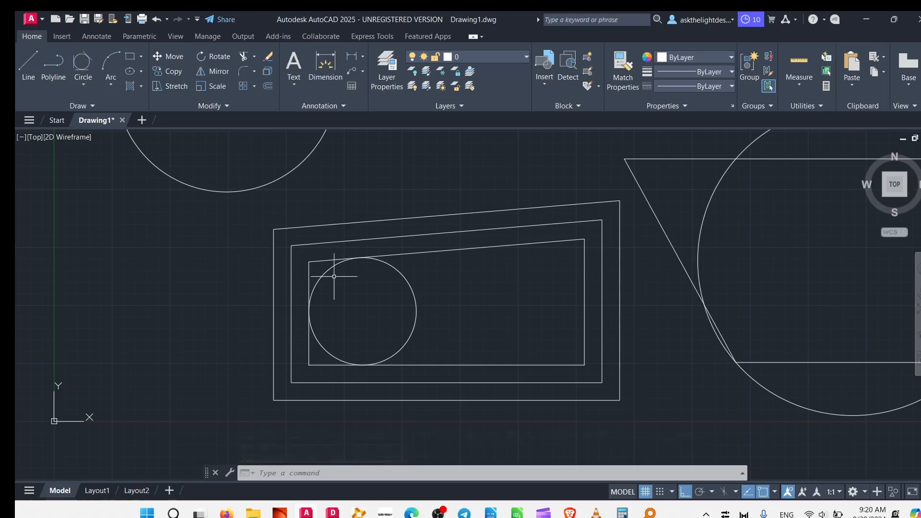
pyautogui.click(412, 285)
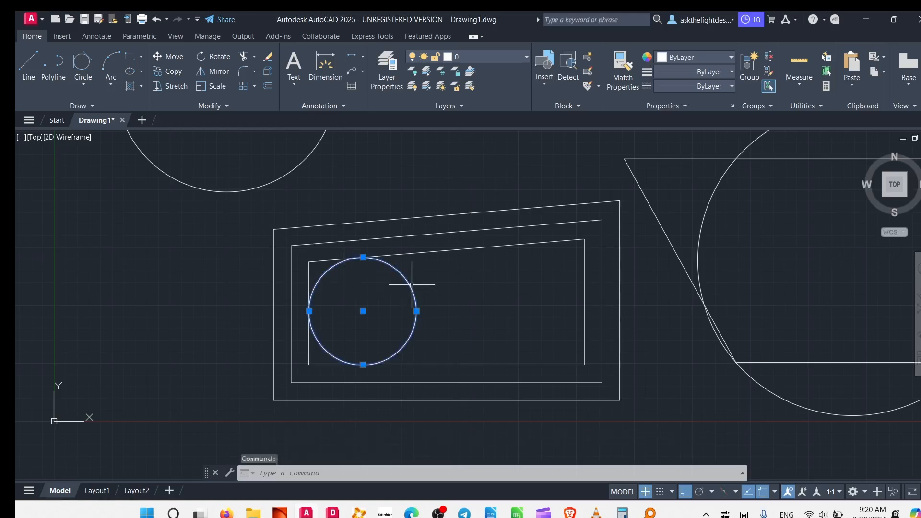
pyautogui.click(416, 311)
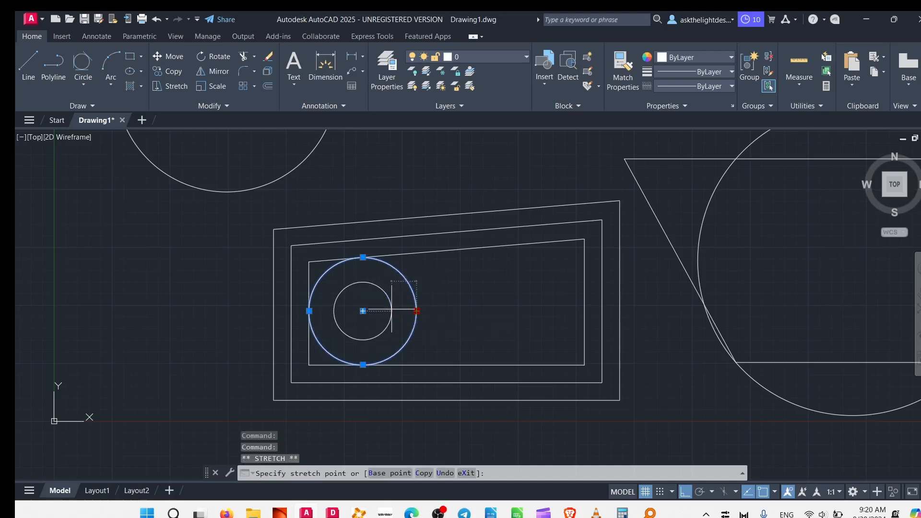
pyautogui.click(392, 311)
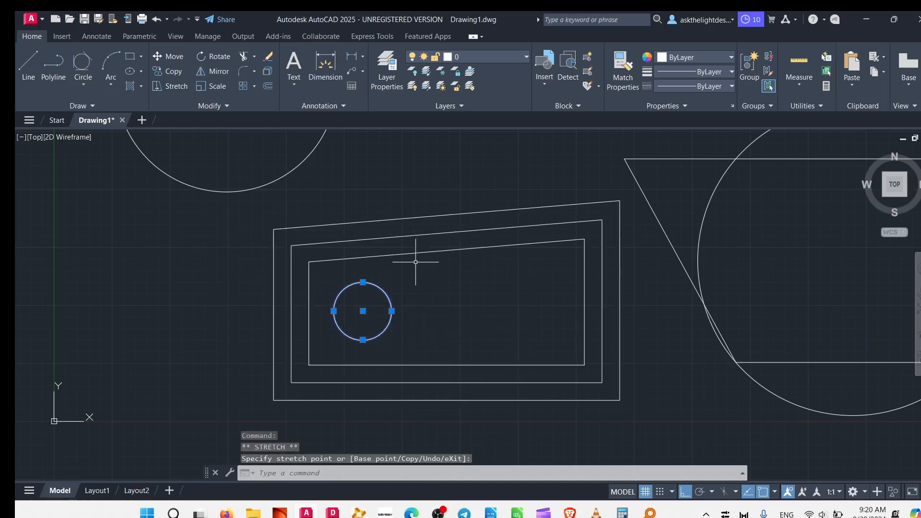
pyautogui.press('Escape')
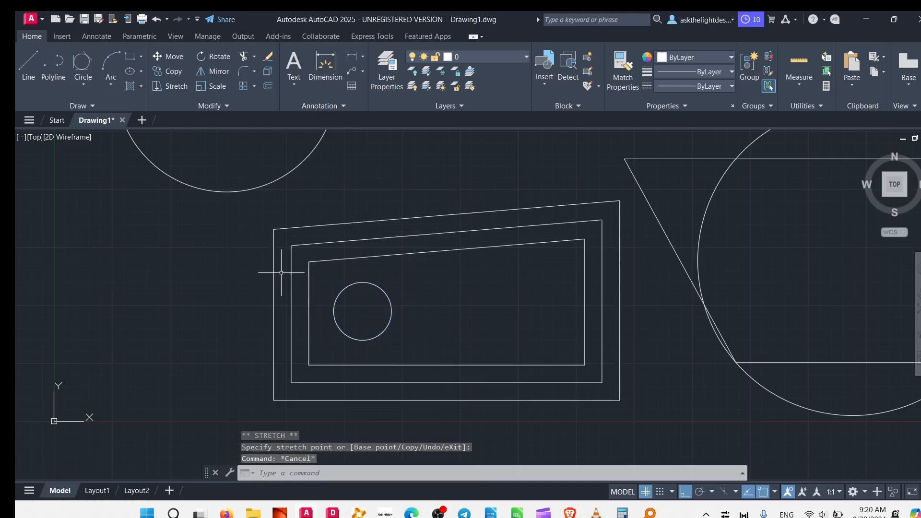
pyautogui.scroll(-4, 285, 273)
pyautogui.scroll(4, 194, 307)
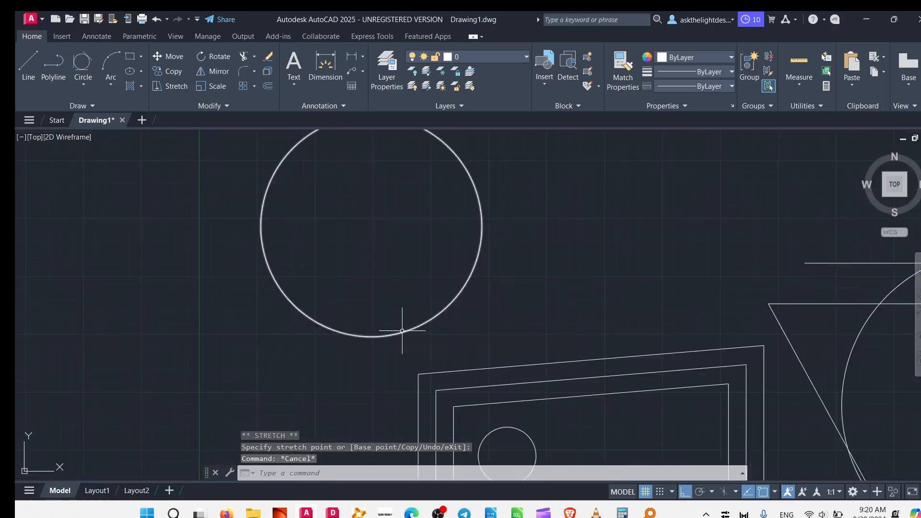
pyautogui.scroll(-3, 381, 323)
pyautogui.moveTo(622, 330)
pyautogui.mouseDown(button='middle')
pyautogui.moveTo(451, 240)
pyautogui.moveTo(556, 264)
pyautogui.mouseUp(button='middle')
pyautogui.click(84, 85)
pyautogui.click(88, 102)
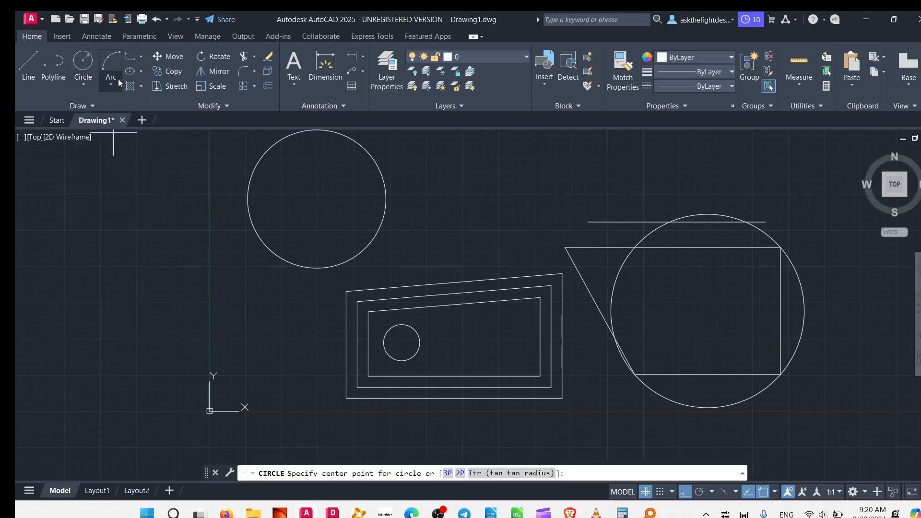
# - Draw a three-point arc above the nested polylines, between the large circle and the lone horizontal line
pyautogui.click(111, 62)
pyautogui.click(485, 222)
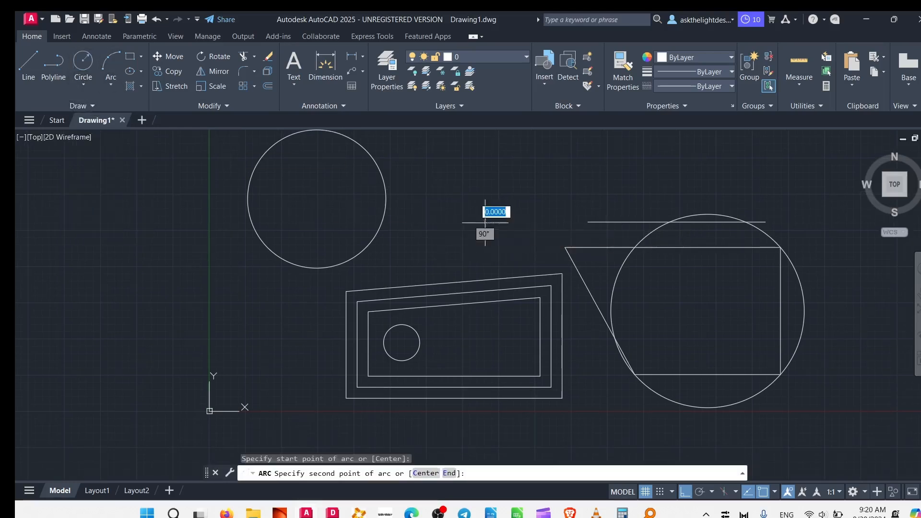
pyautogui.click(583, 169)
pyautogui.moveTo(583, 196); pyautogui.dragTo(479, 327, button='middle')
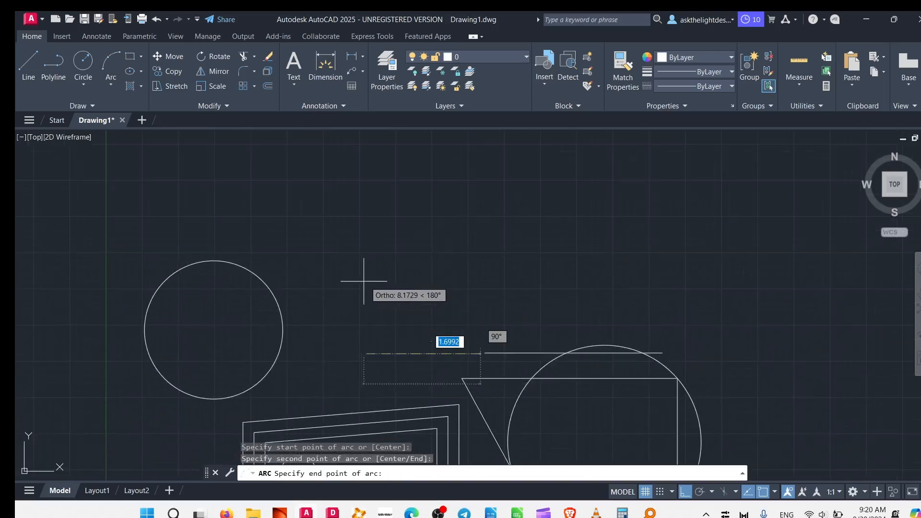
pyautogui.click(479, 234)
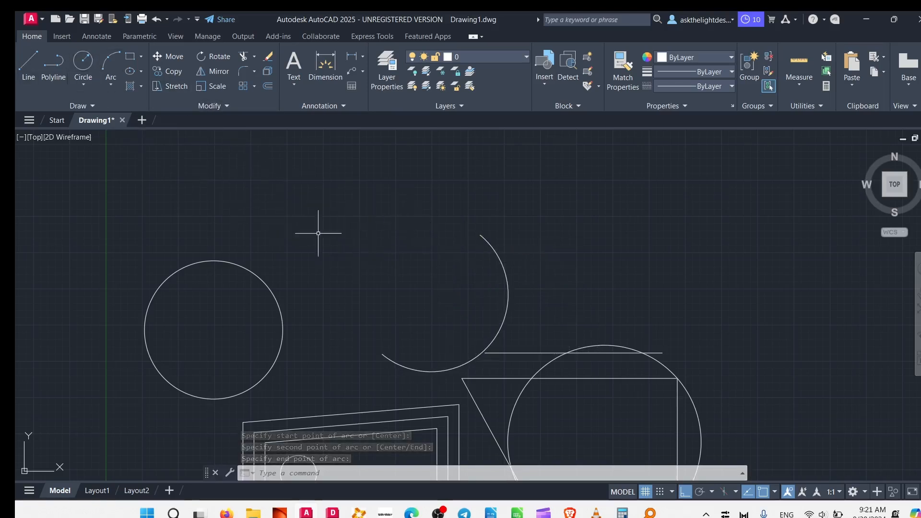
# - Start a trial line above the arc, turn Ortho mode off and cancel the line
pyautogui.click(27, 63)
pyautogui.click(358, 215)
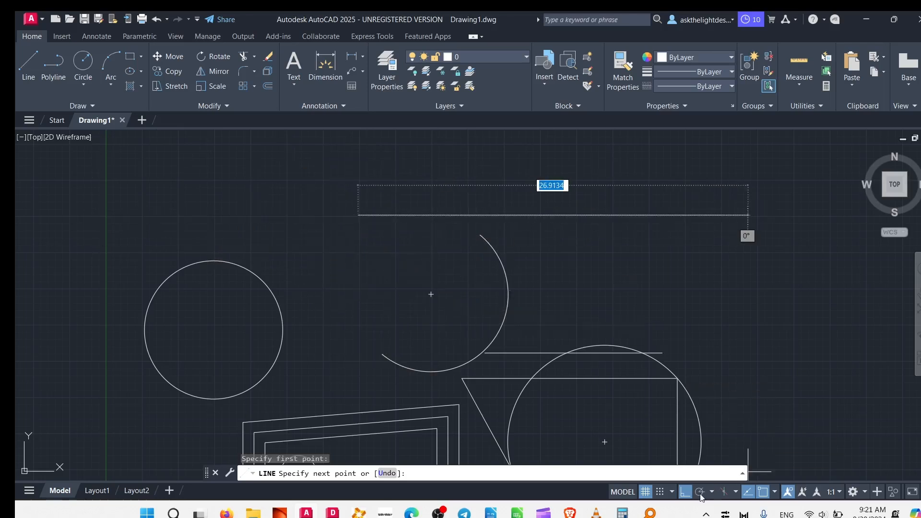
pyautogui.click(685, 494)
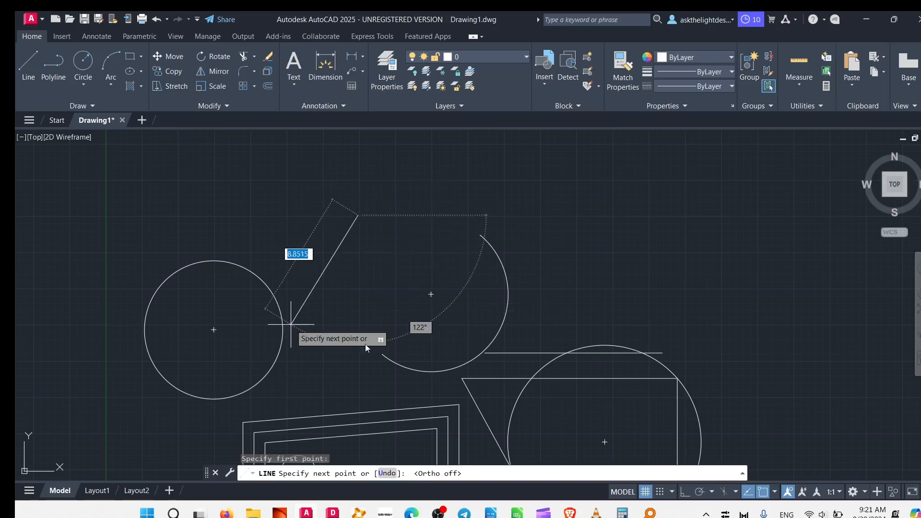
pyautogui.moveTo(317, 225); pyautogui.dragTo(420, 302, button='middle')
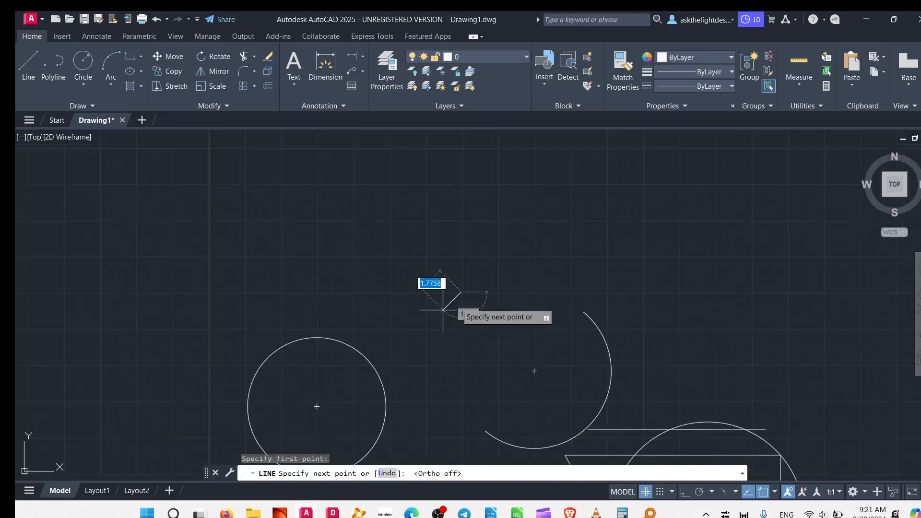
pyautogui.press('Escape')
# - Draw a second three-point arc, opening downward, just above and left of the first arc
pyautogui.click(111, 63)
pyautogui.click(444, 310)
pyautogui.click(494, 256)
pyautogui.click(551, 286)
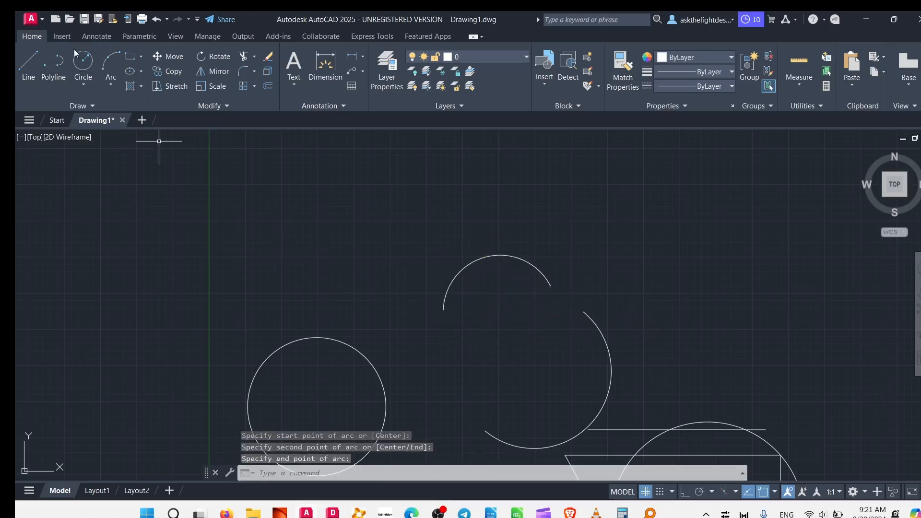
# - Draw a third three-point arc directly above the large circle, curving over and down on its right side
pyautogui.click(114, 64)
pyautogui.click(320, 226)
pyautogui.click(404, 171)
pyautogui.click(405, 262)
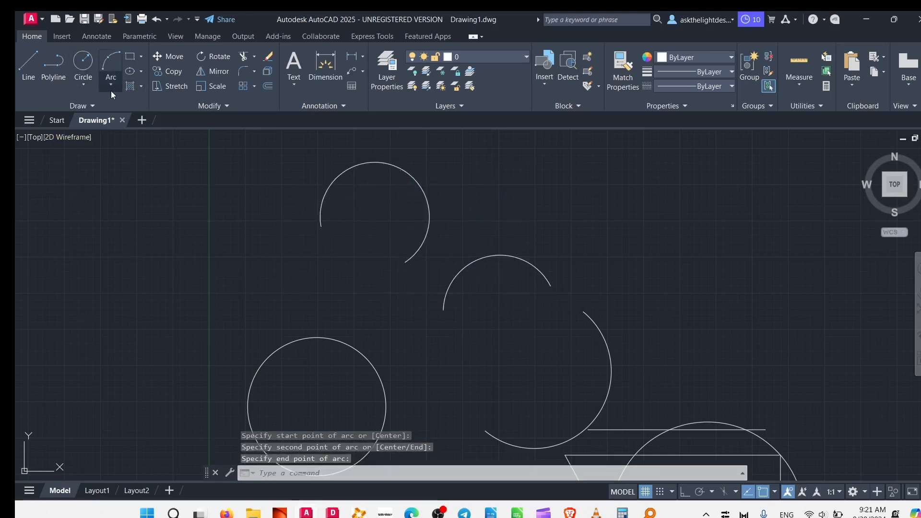
# - Draw a Center, Start, End arc of about 90 degrees, centred on one end of the lone horizontal line and starting at its right end
pyautogui.click(85, 83)
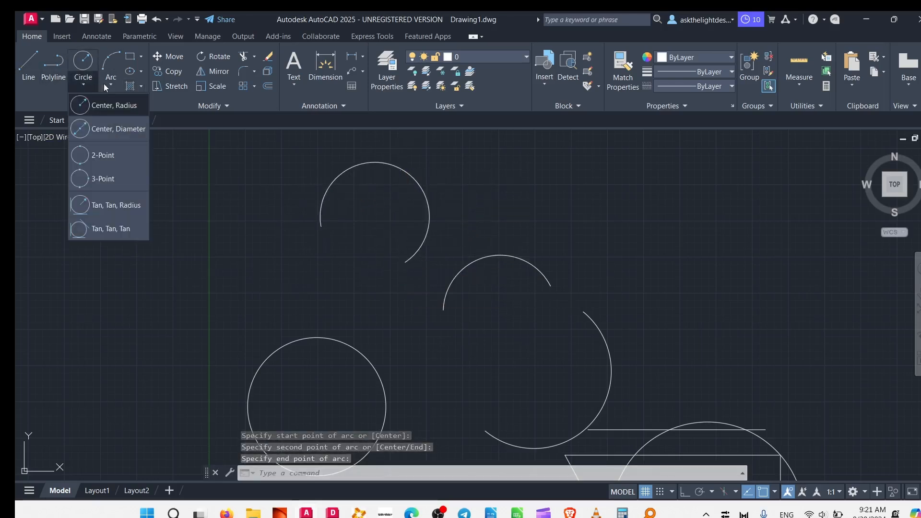
pyautogui.click(108, 86)
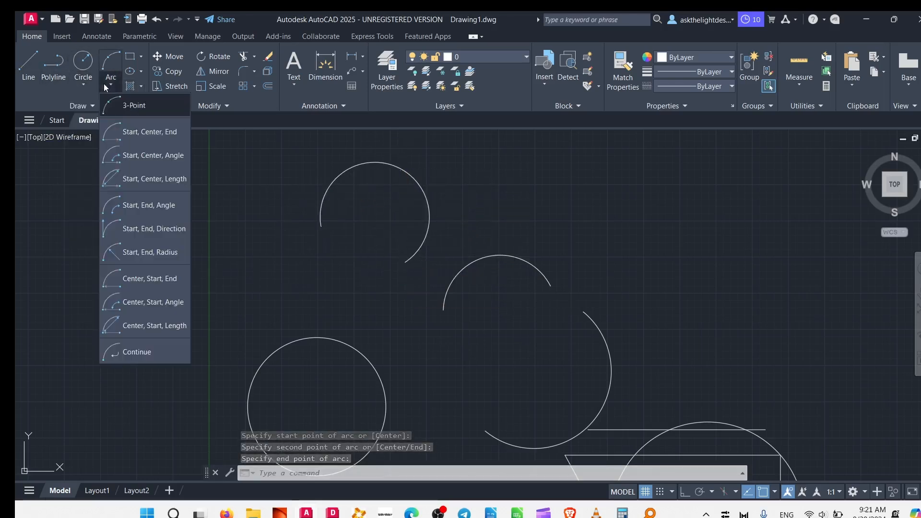
pyautogui.click(140, 283)
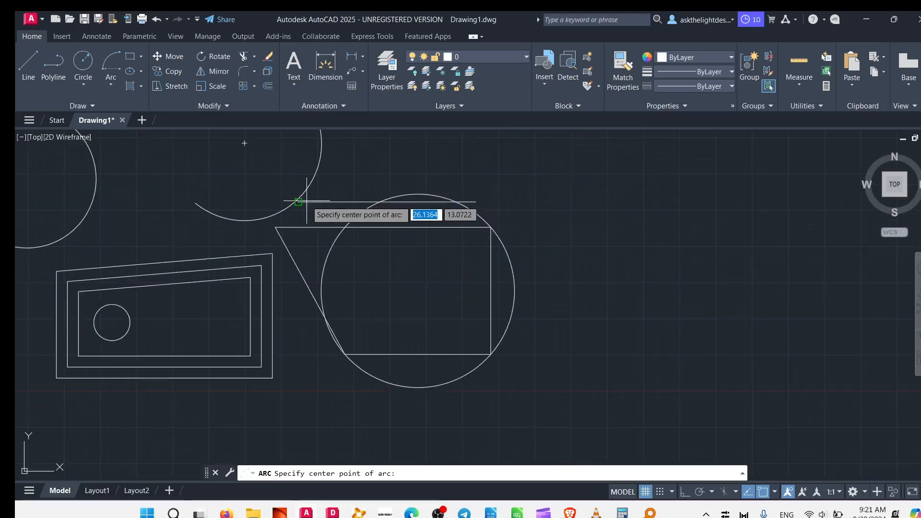
pyautogui.click(298, 202)
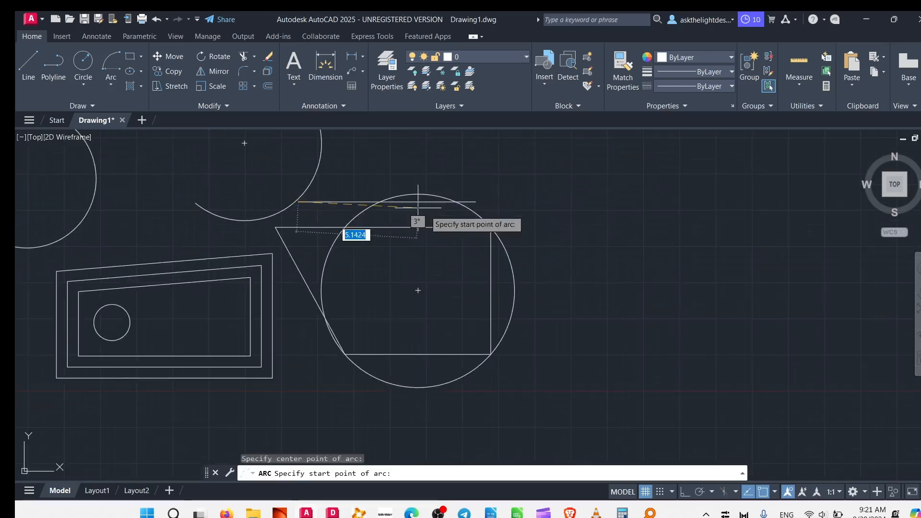
pyautogui.click(481, 201)
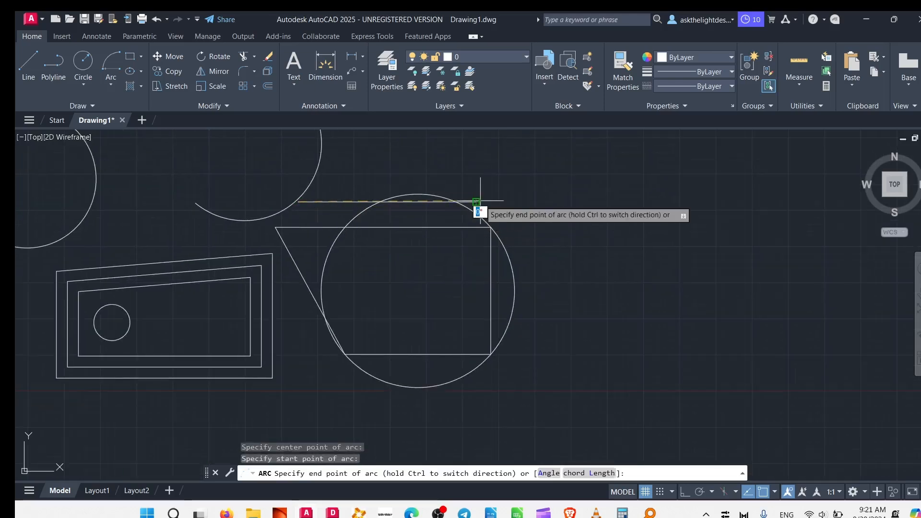
pyautogui.moveTo(480, 202); pyautogui.dragTo(603, 411, button='middle')
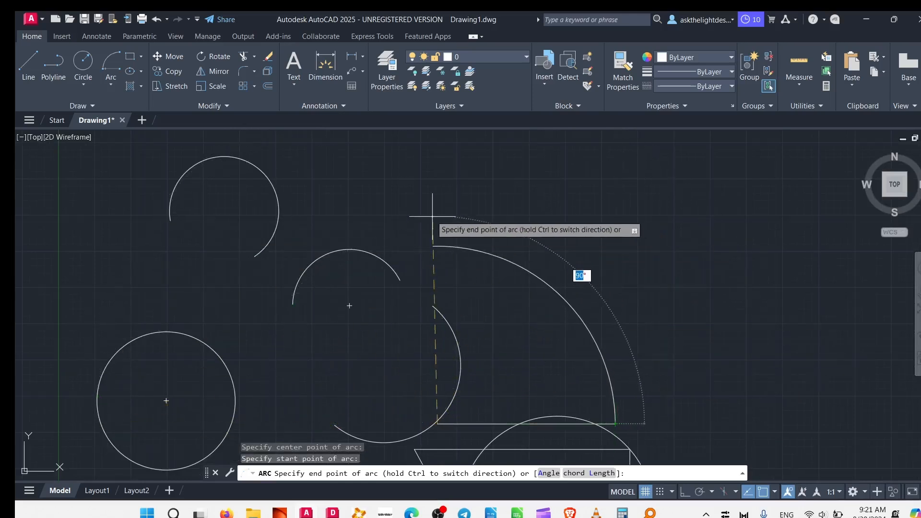
pyautogui.click(427, 242)
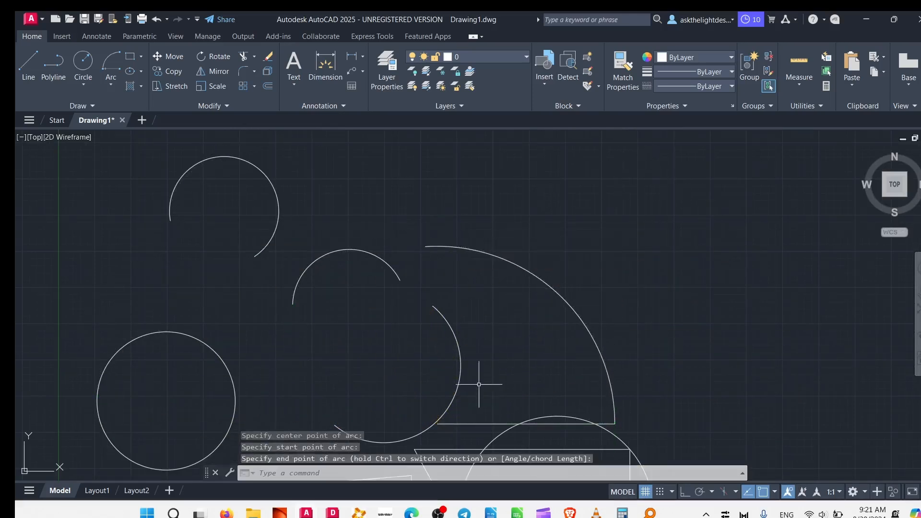
pyautogui.moveTo(440, 390); pyautogui.dragTo(467, 302, button='middle')
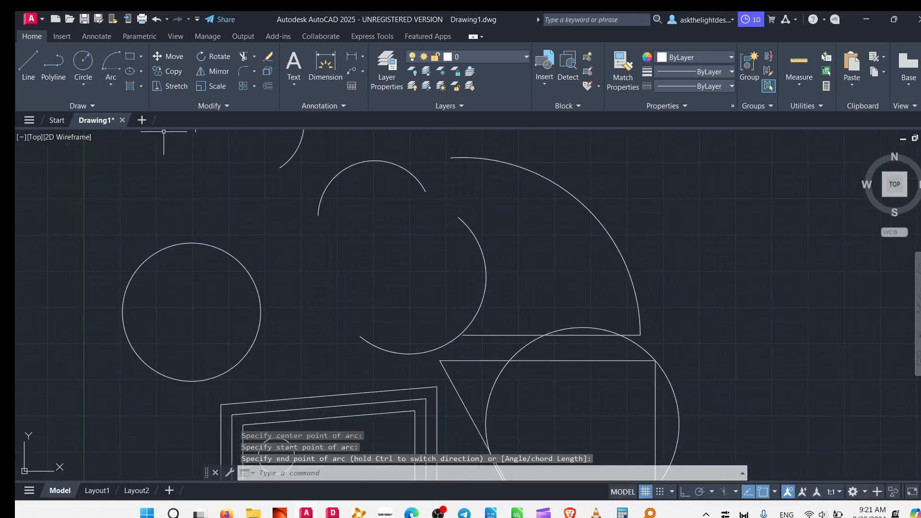
pyautogui.click(112, 84)
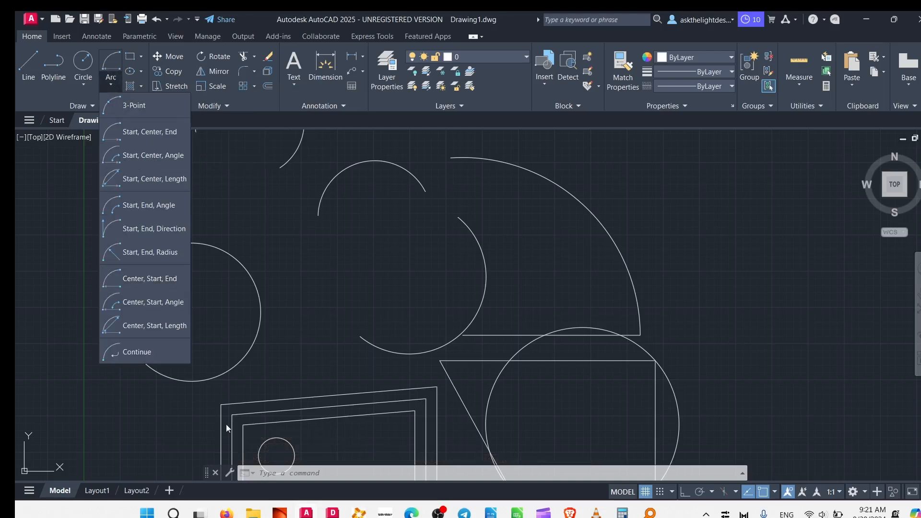
pyautogui.click(137, 106)
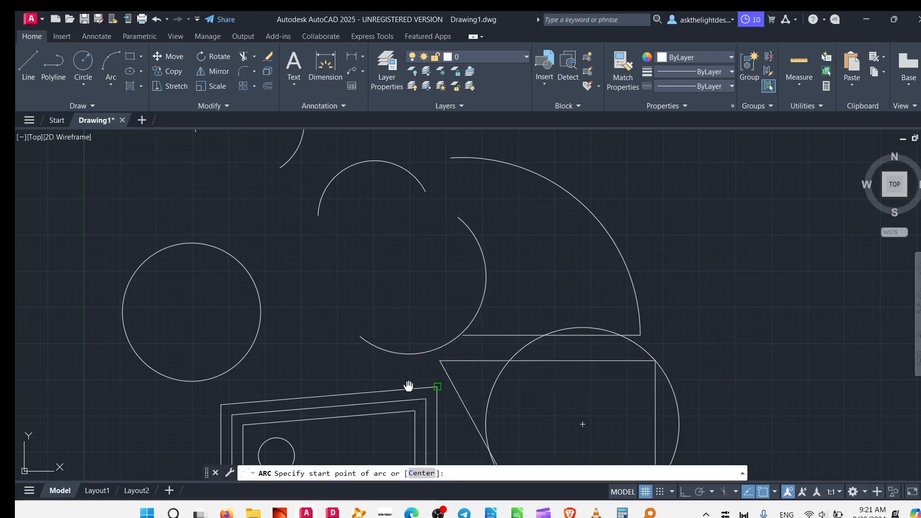
pyautogui.moveTo(409, 384); pyautogui.dragTo(430, 262, button='middle')
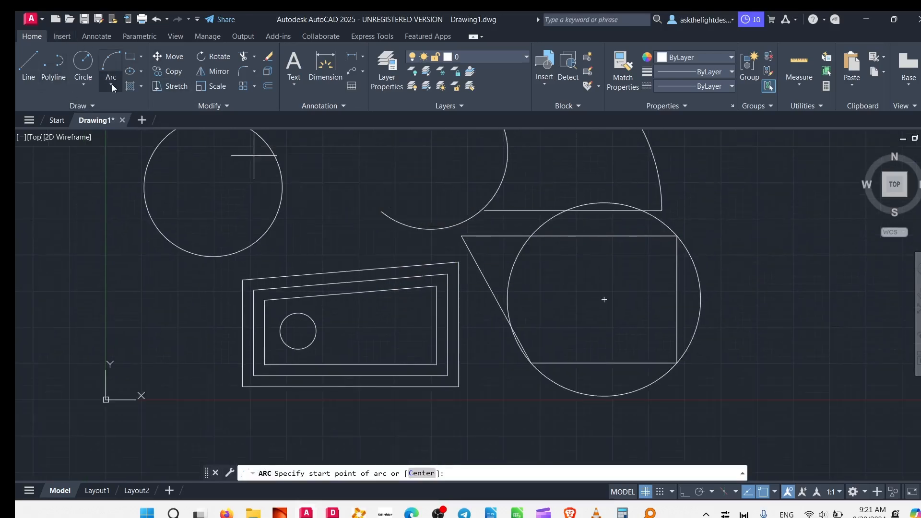
# - Draw a rectangle about 13.4 by 8.1 units in the empty area above and left of the large circle
pyautogui.click(142, 59)
pyautogui.click(159, 77)
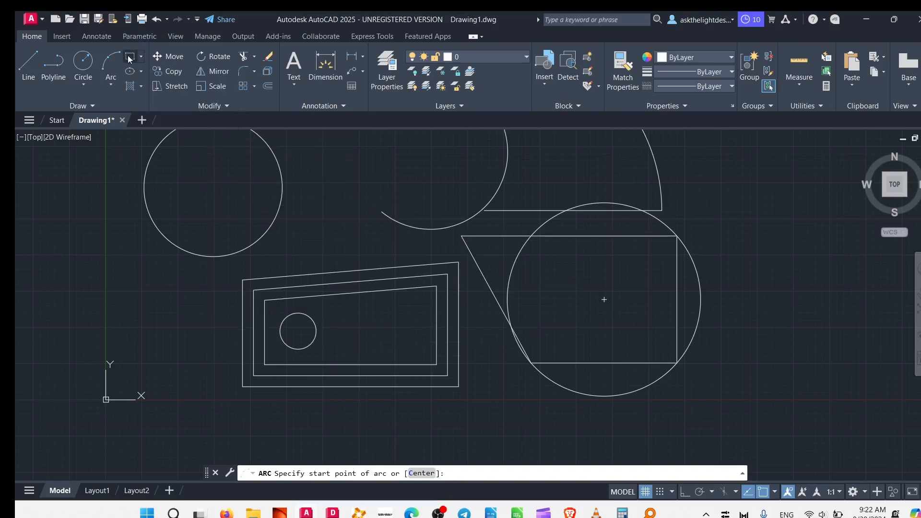
pyautogui.moveTo(318, 231); pyautogui.dragTo(556, 442, button='middle')
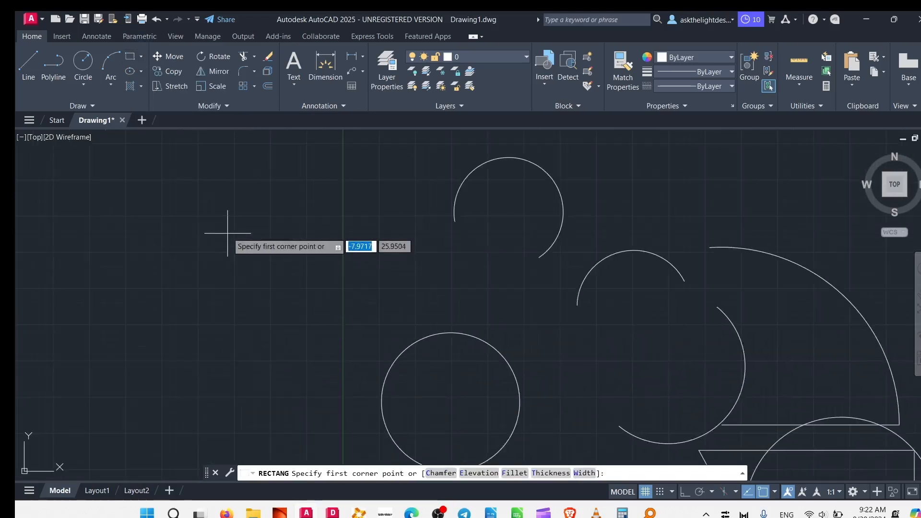
pyautogui.click(221, 202)
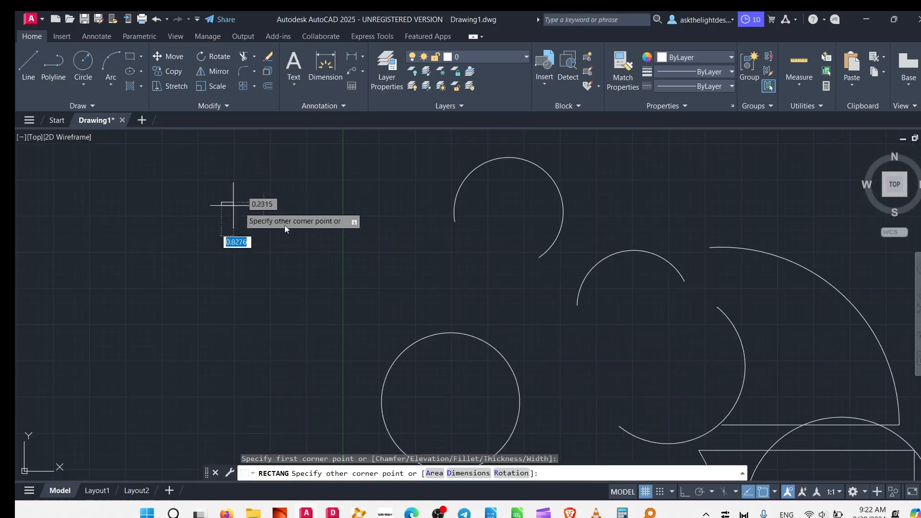
pyautogui.click(415, 320)
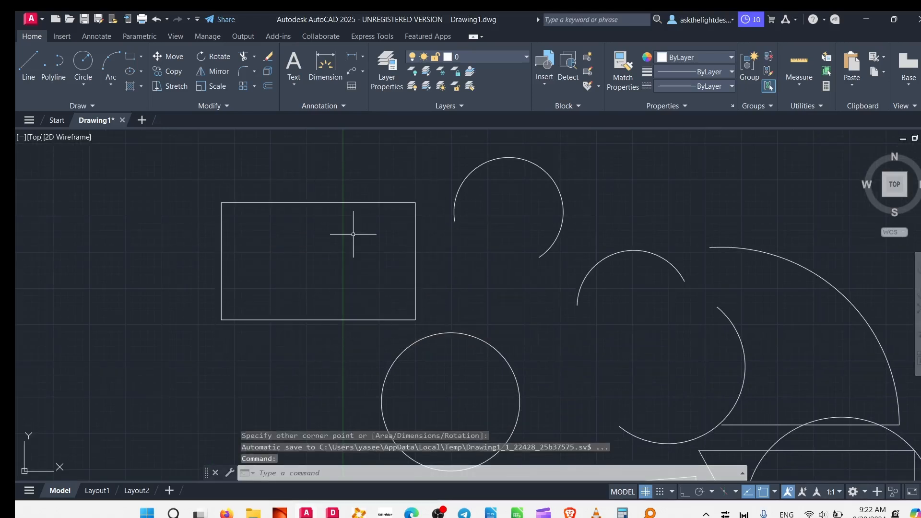
pyautogui.click(140, 54)
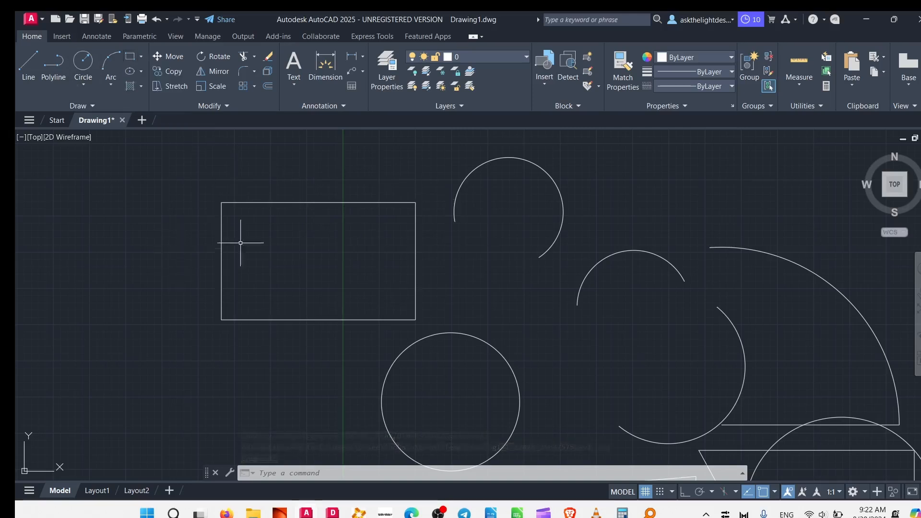
pyautogui.moveTo(202, 234); pyautogui.dragTo(338, 231, button='middle')
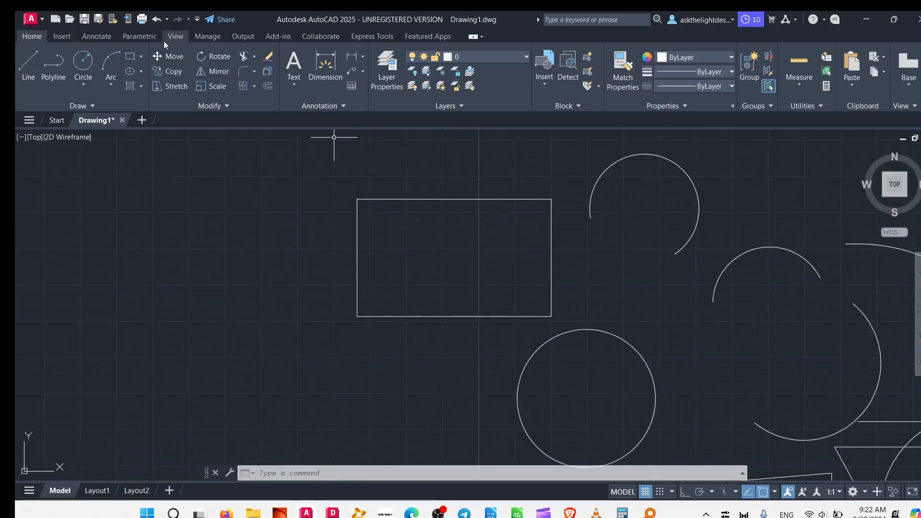
pyautogui.click(130, 56)
pyautogui.moveTo(377, 409); pyautogui.dragTo(438, 261, button='middle')
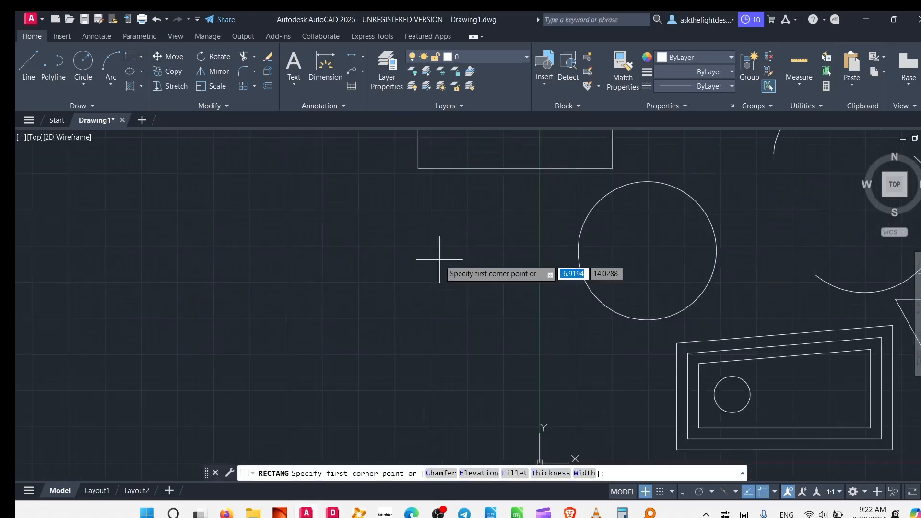
pyautogui.write('6')
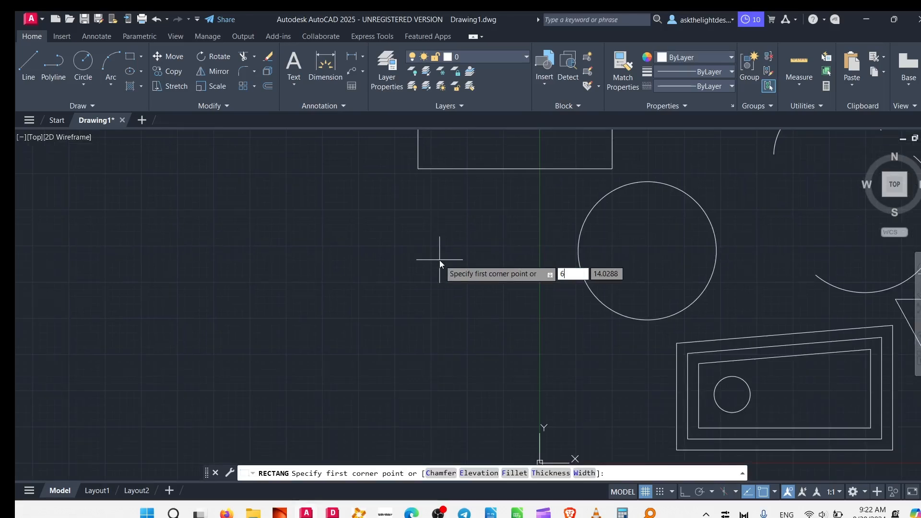
pyautogui.press('Tab')
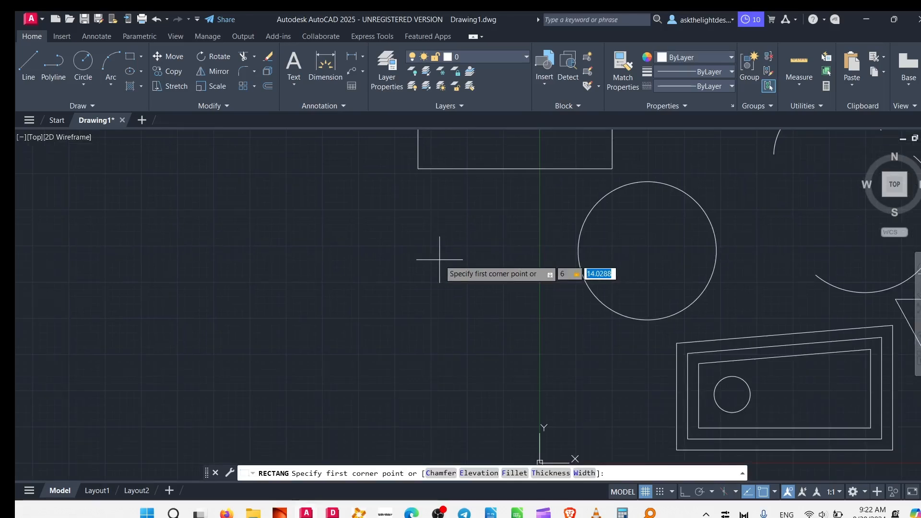
pyautogui.write('6')
pyautogui.press('Return')
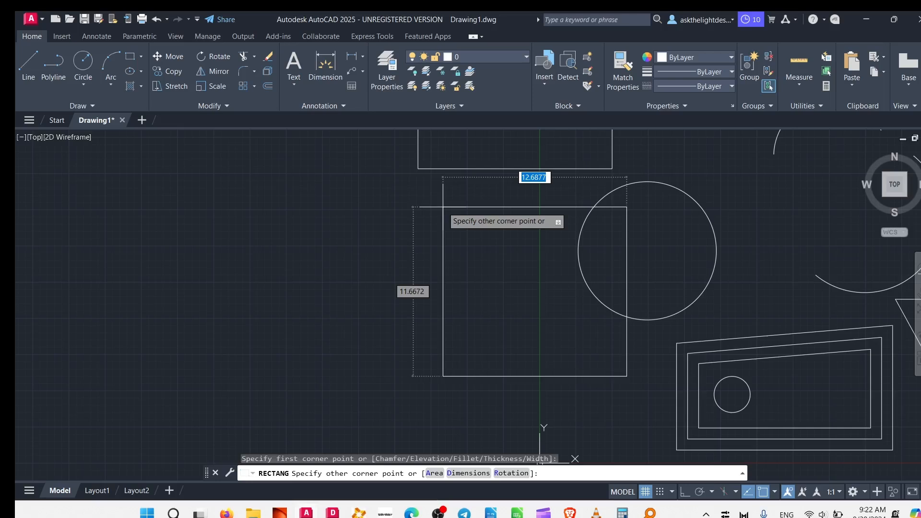
pyautogui.press('Escape')
# - Draw a rectangle with exact dimensions of 6 by 6 units in the empty area left of the large circle
pyautogui.moveTo(364, 249); pyautogui.dragTo(418, 220, button='middle')
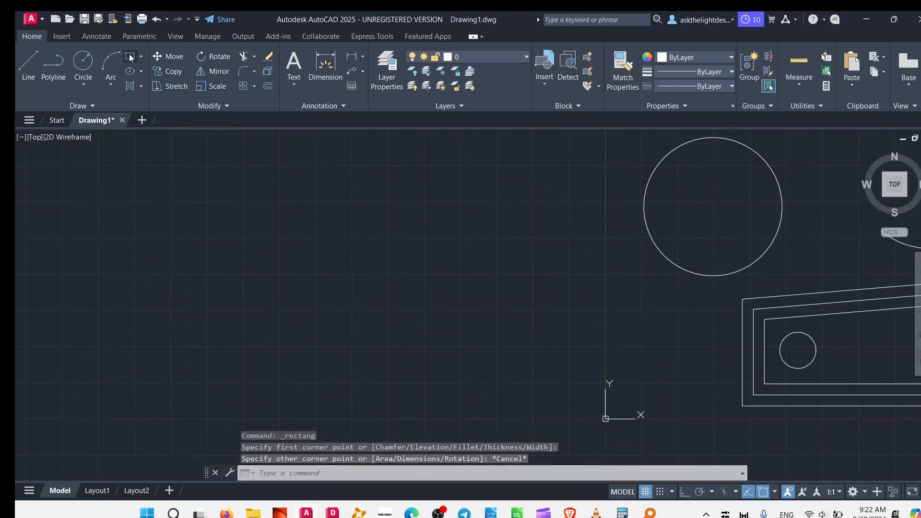
pyautogui.click(130, 58)
pyautogui.click(336, 208)
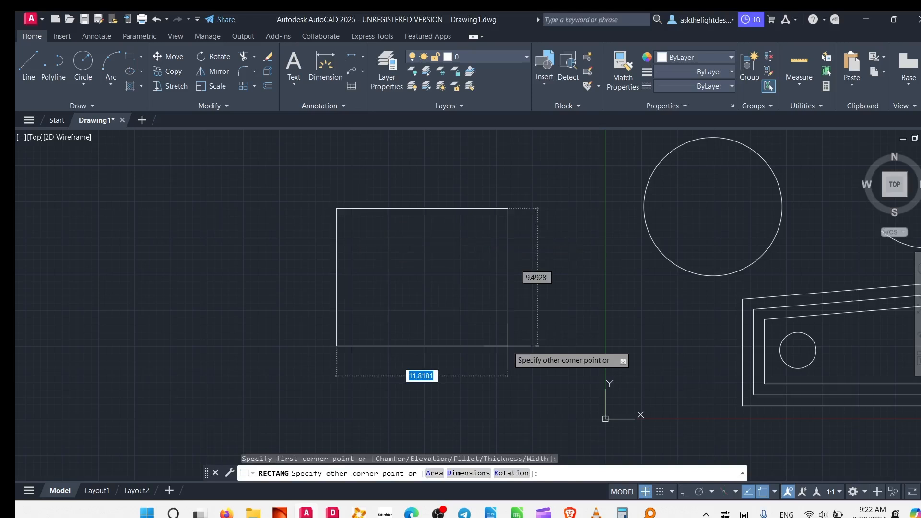
pyautogui.press('Tab')
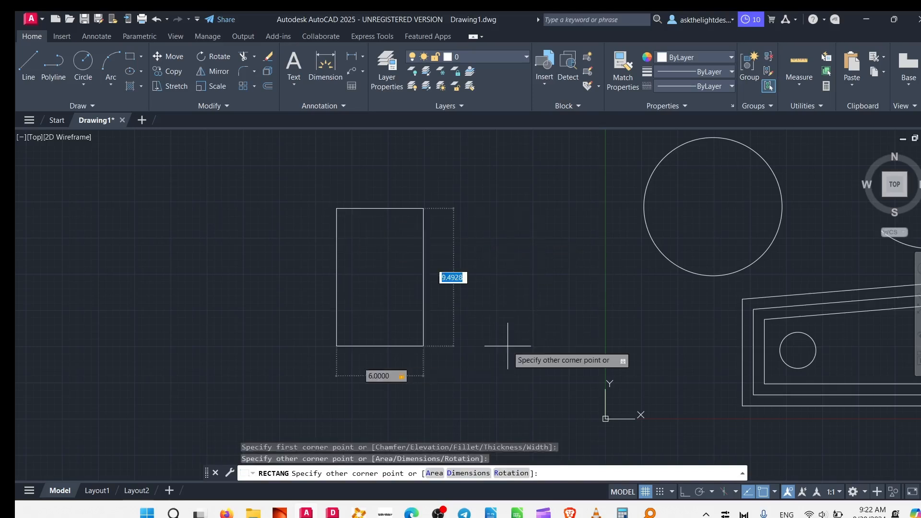
pyautogui.write('6')
pyautogui.press('Tab')
pyautogui.press('Return')
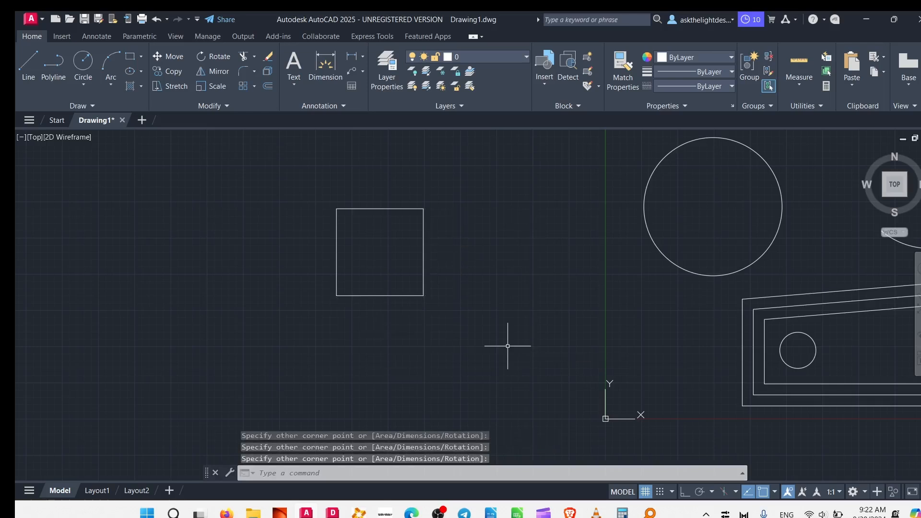
pyautogui.moveTo(506, 287)
pyautogui.mouseDown(button='middle')
pyautogui.moveTo(561, 321)
pyautogui.moveTo(482, 393)
pyautogui.moveTo(437, 276)
pyautogui.mouseUp(button='middle')
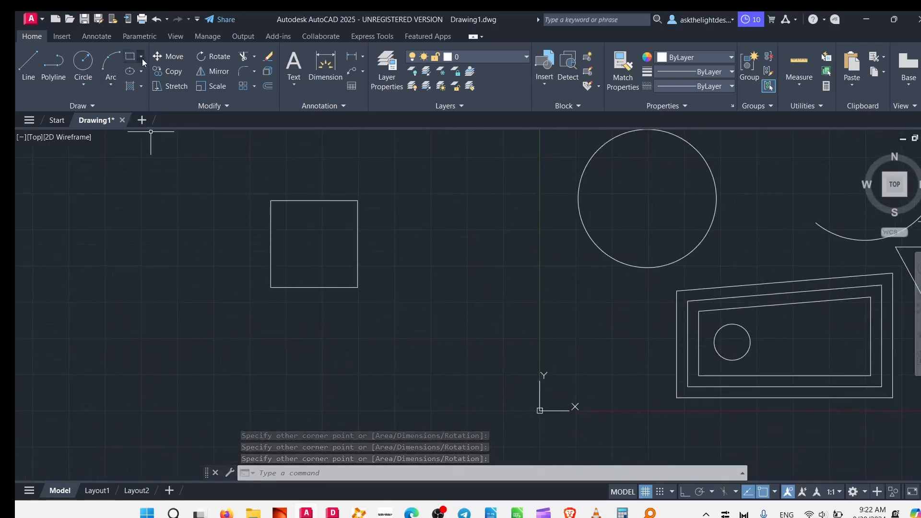
pyautogui.click(148, 93)
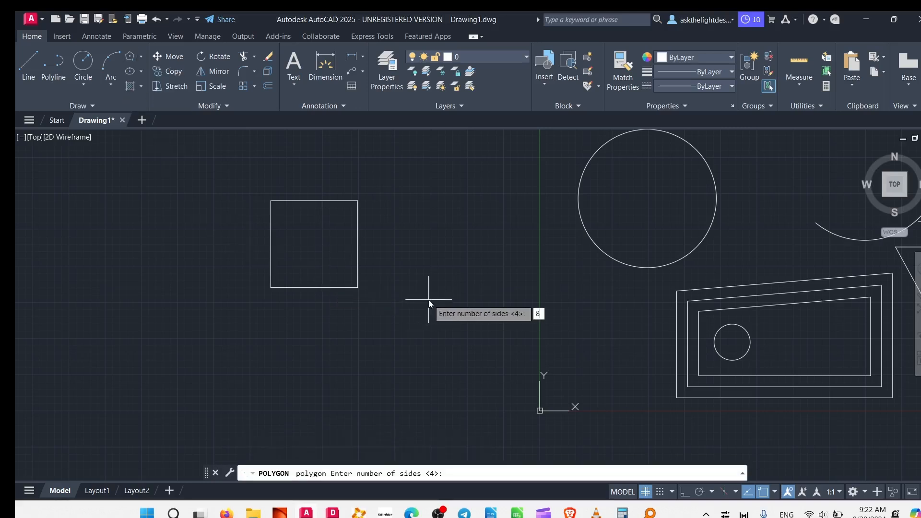
pyautogui.press('BackSpace')
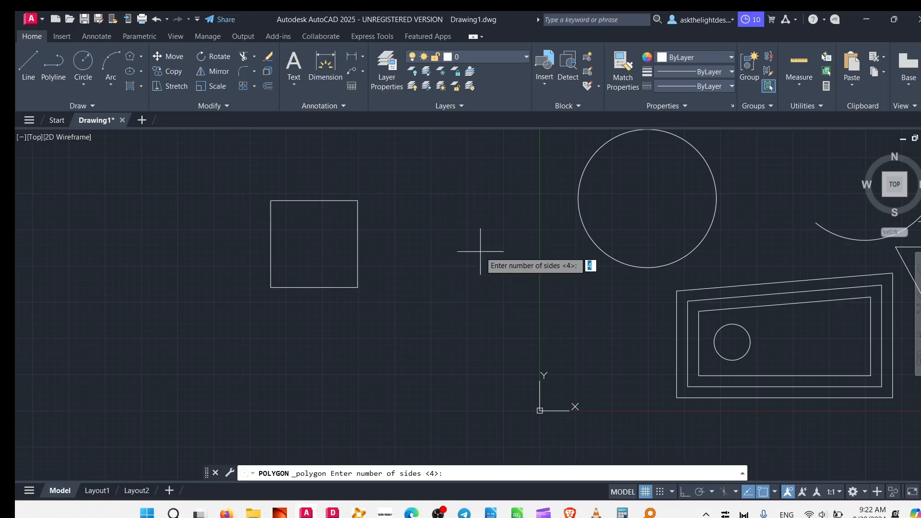
pyautogui.press('Return')
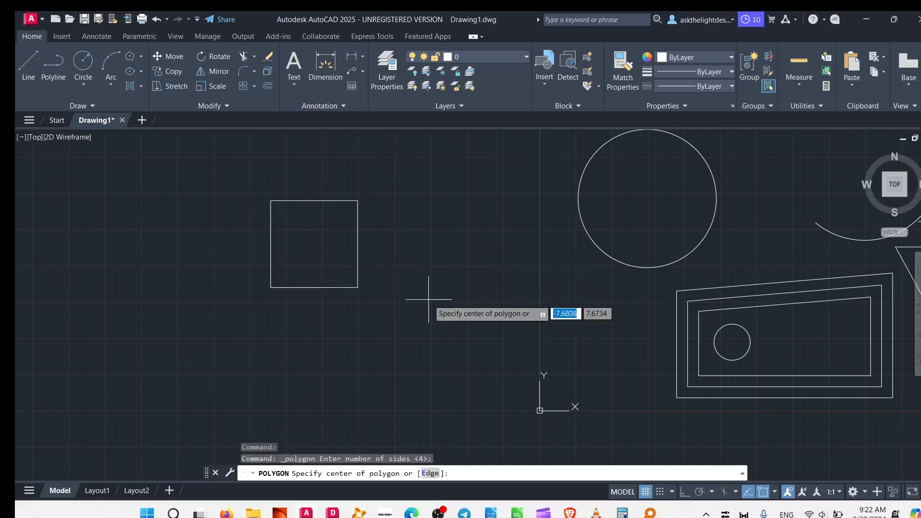
pyautogui.press('Escape')
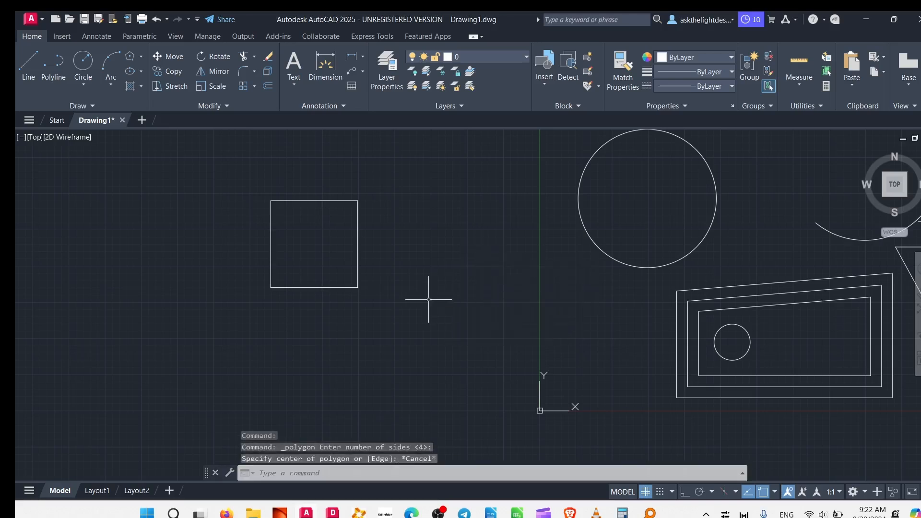
# - Draw an 8-sided polygon circumscribed about a circle of about 4.56 units radius, below and right of the 6-unit square
pyautogui.click(130, 56)
pyautogui.write('8')
pyautogui.press('Return')
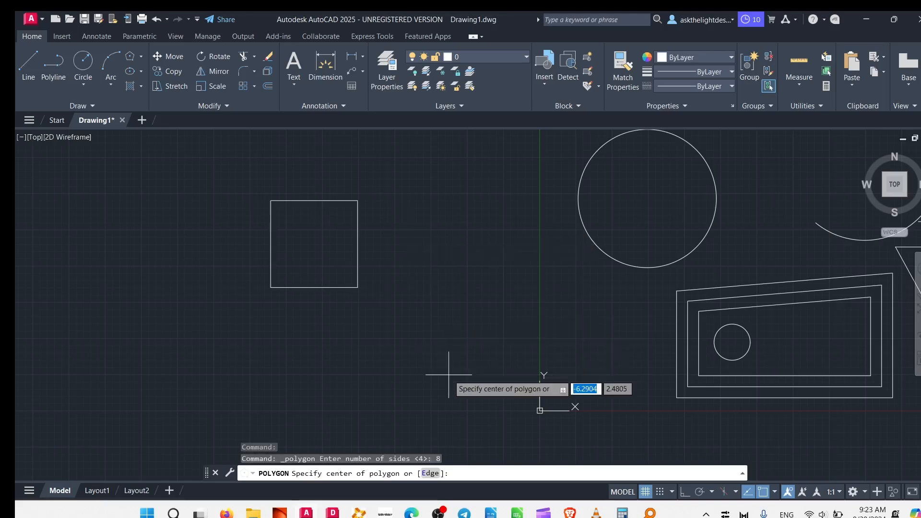
pyautogui.click(482, 342)
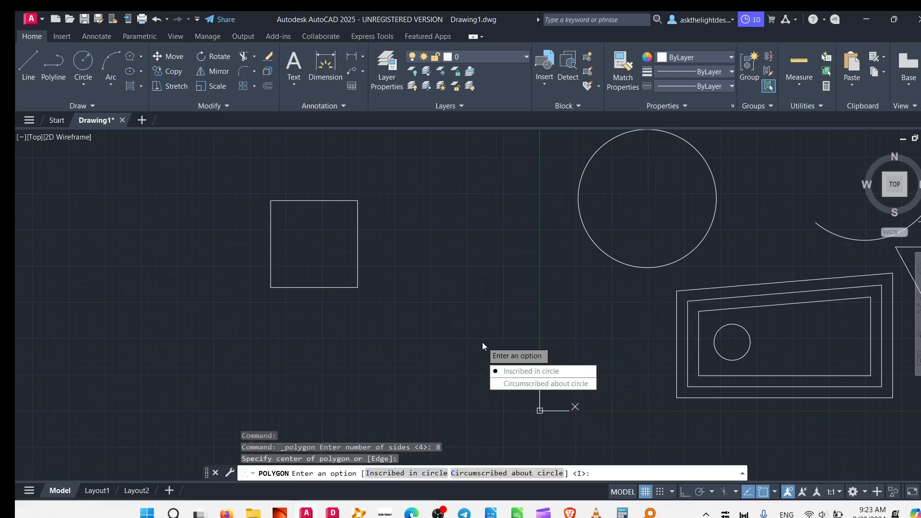
pyautogui.click(532, 386)
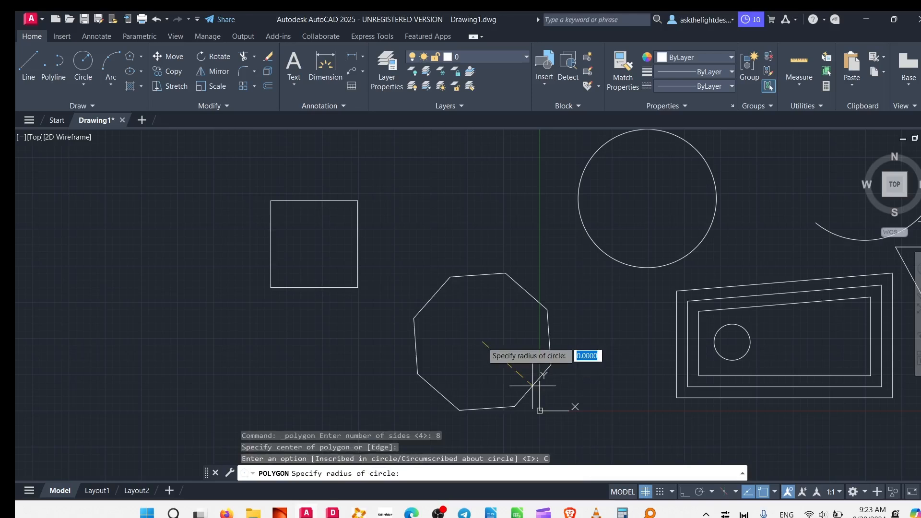
pyautogui.click(482, 275)
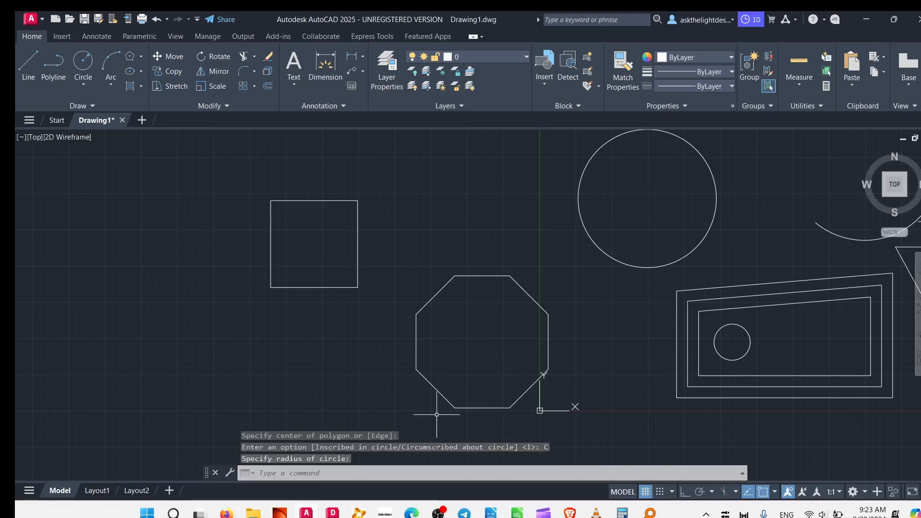
# - Draw a 5-sided polygon inscribed in a circle, in the empty area between the 6-unit square and the large circle
pyautogui.click(134, 58)
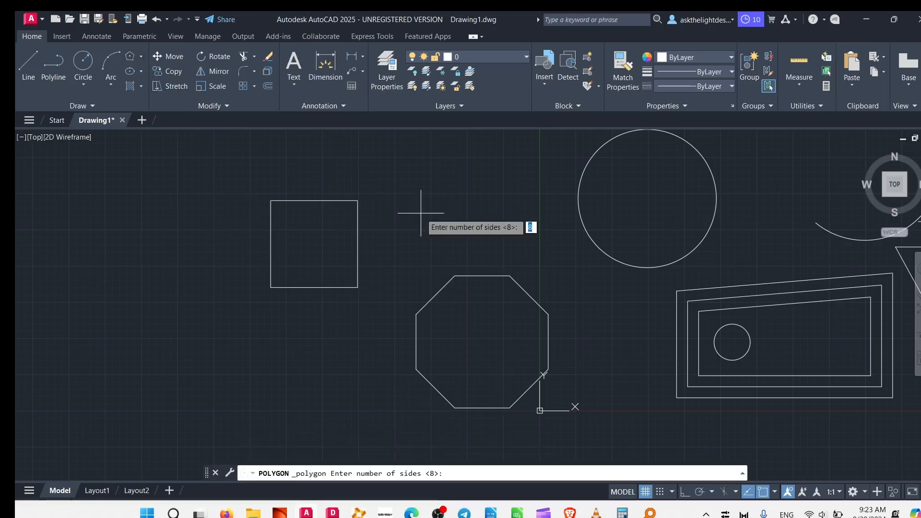
pyautogui.write('5')
pyautogui.press('Return')
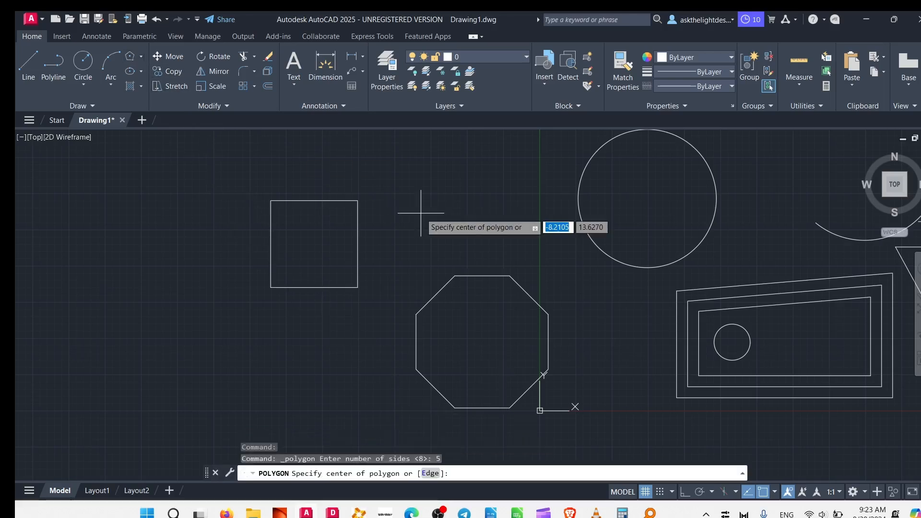
pyautogui.click(425, 206)
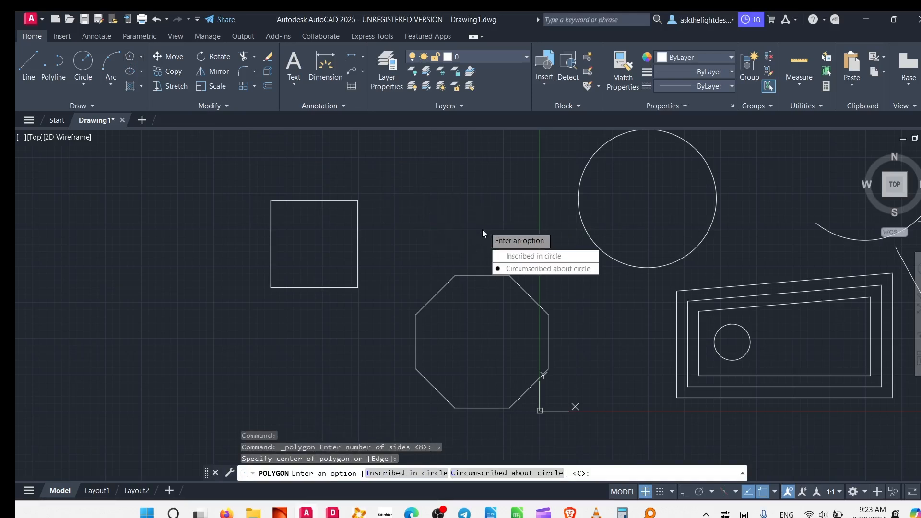
pyautogui.click(527, 258)
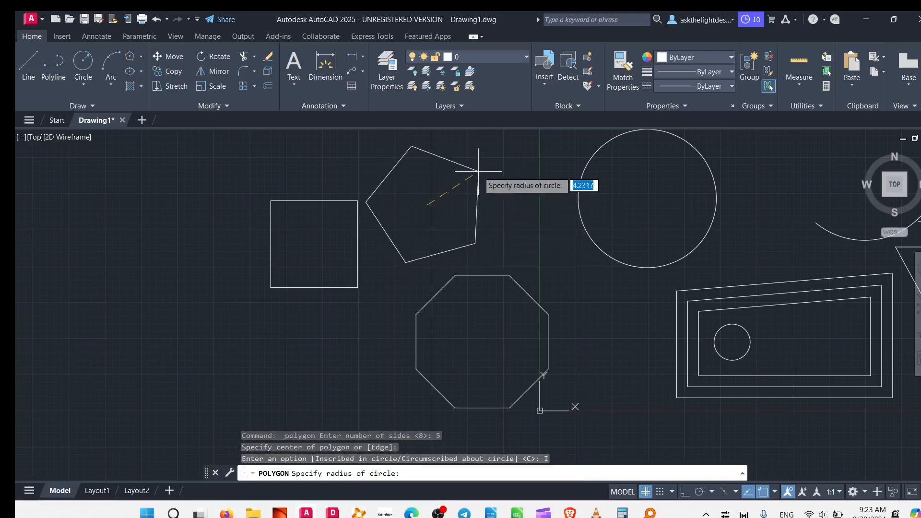
pyautogui.click(477, 188)
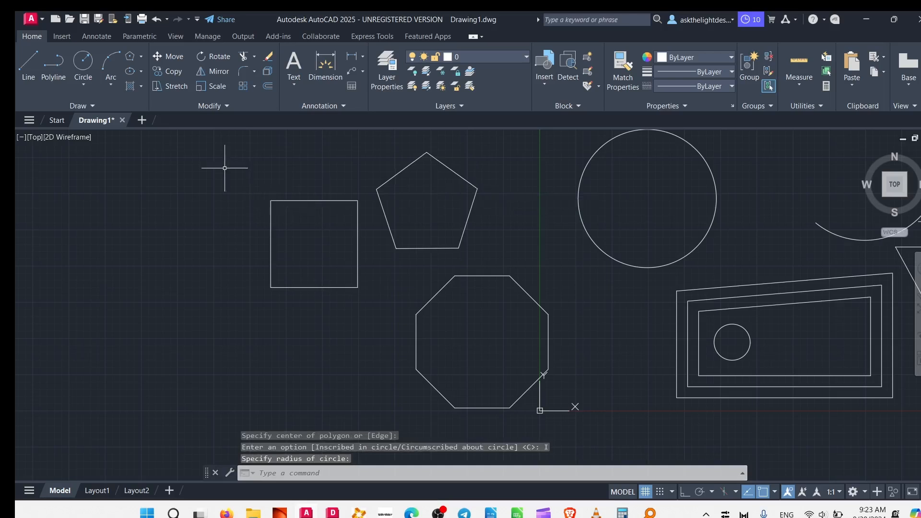
# - Draw a Center ellipse with a horizontal major axis above the arcs, with its other half-axis about 4.2 units
pyautogui.moveTo(379, 235); pyautogui.dragTo(196, 354, button='middle')
pyautogui.click(141, 58)
pyautogui.click(147, 153)
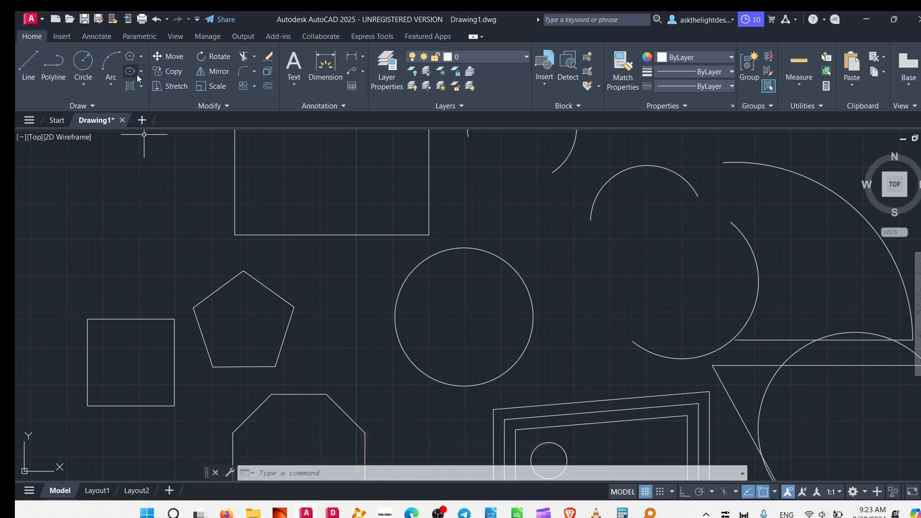
pyautogui.click(136, 71)
pyautogui.moveTo(419, 232); pyautogui.dragTo(160, 320, button='middle')
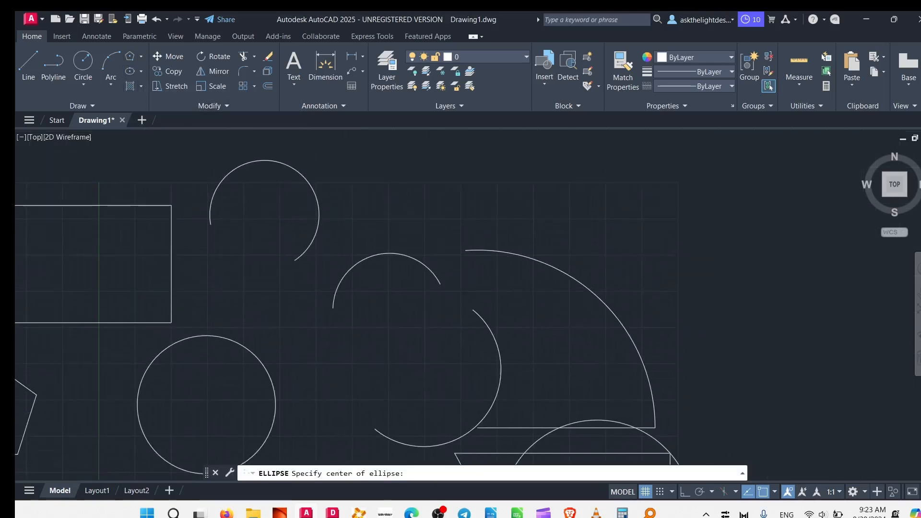
pyautogui.click(427, 159)
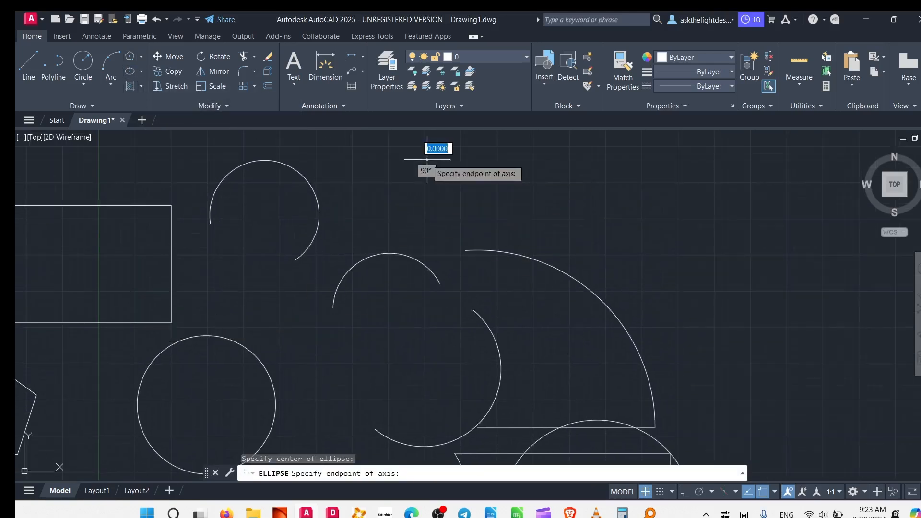
pyautogui.click(610, 160)
pyautogui.moveTo(510, 175); pyautogui.dragTo(521, 294, button='middle')
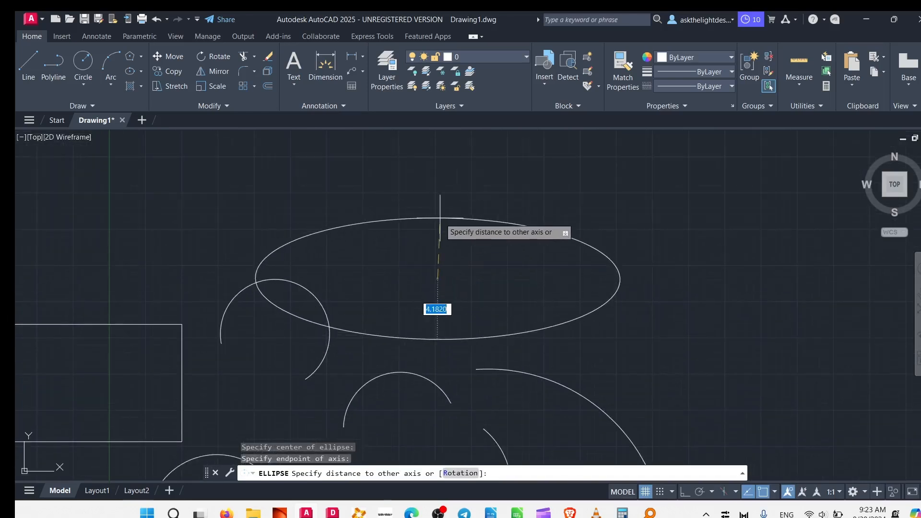
pyautogui.click(439, 217)
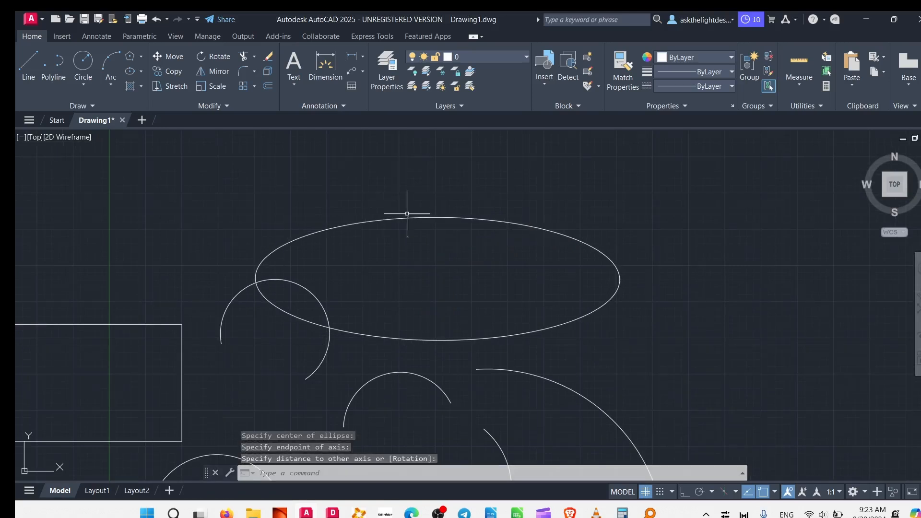
# - Draw an Axis, End ellipse whose first axis joins the midpoints of the large rectangle's right and top edges, extending the other axis beyond the rectangle
pyautogui.click(141, 71)
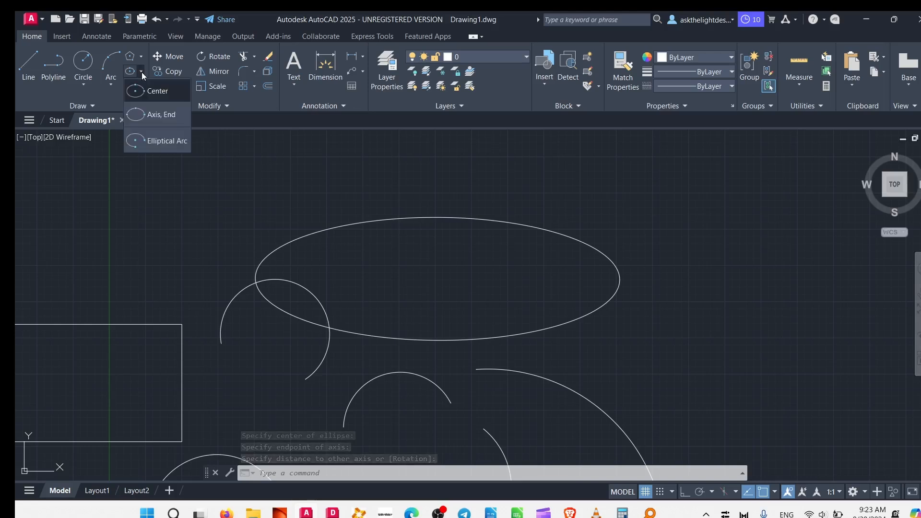
pyautogui.click(168, 120)
pyautogui.moveTo(336, 421); pyautogui.dragTo(714, 253, button='middle')
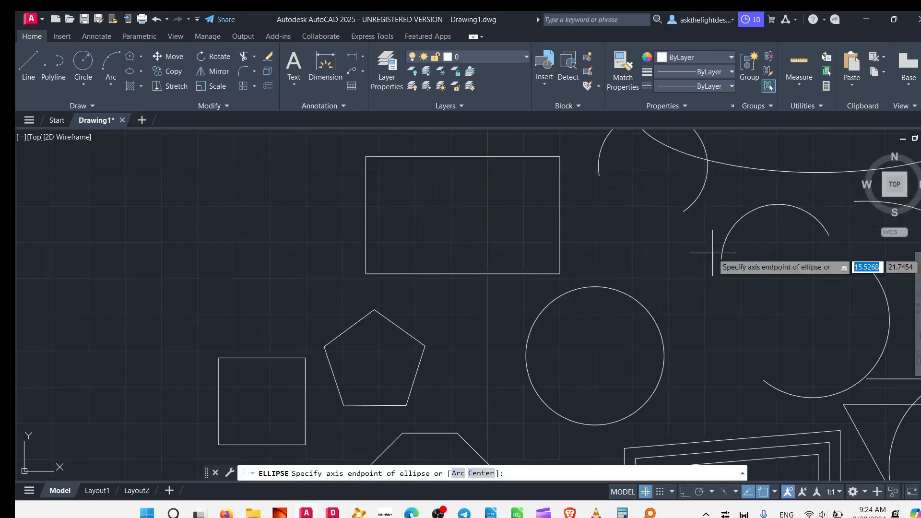
pyautogui.click(560, 215)
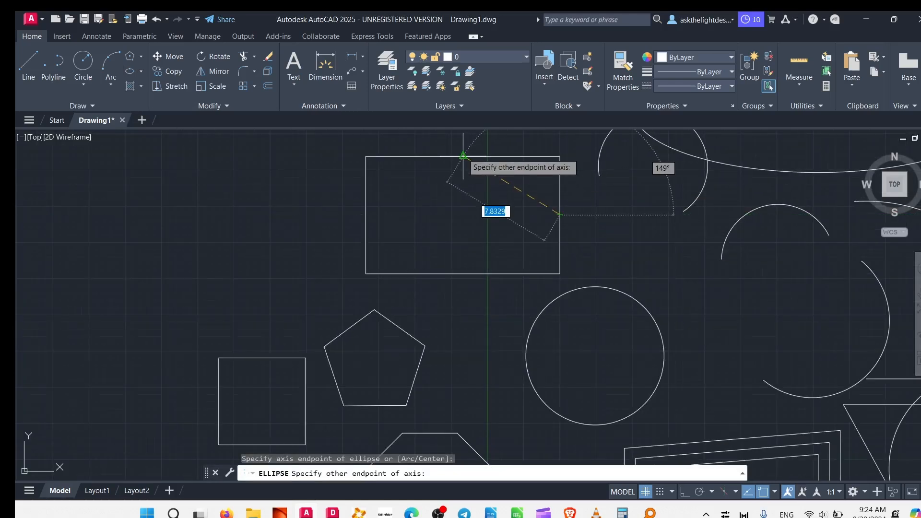
pyautogui.click(463, 155)
pyautogui.click(372, 211)
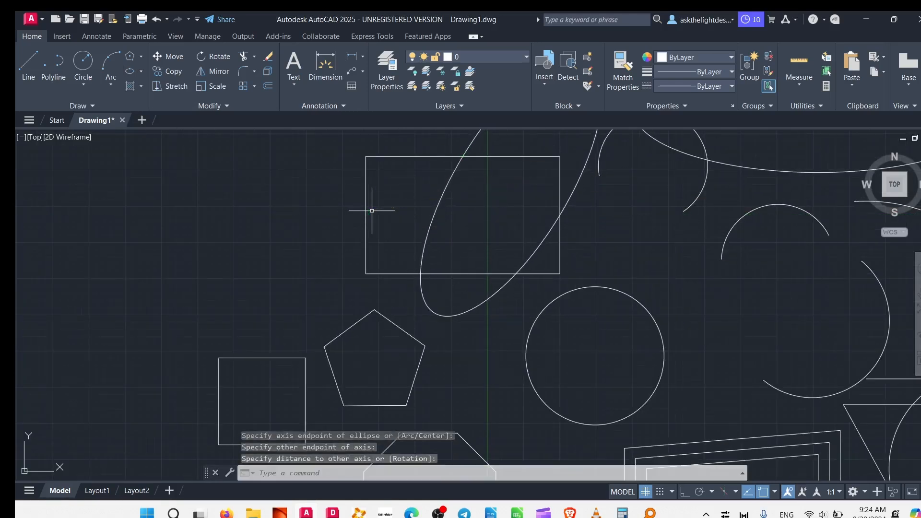
# - Draw an elliptical arc with its first axis from the large circle's right quadrant to its centre, keeping the ellipse's lower half
pyautogui.moveTo(517, 274)
pyautogui.mouseDown(button='middle')
pyautogui.moveTo(500, 377)
pyautogui.moveTo(376, 196)
pyautogui.mouseUp(button='middle')
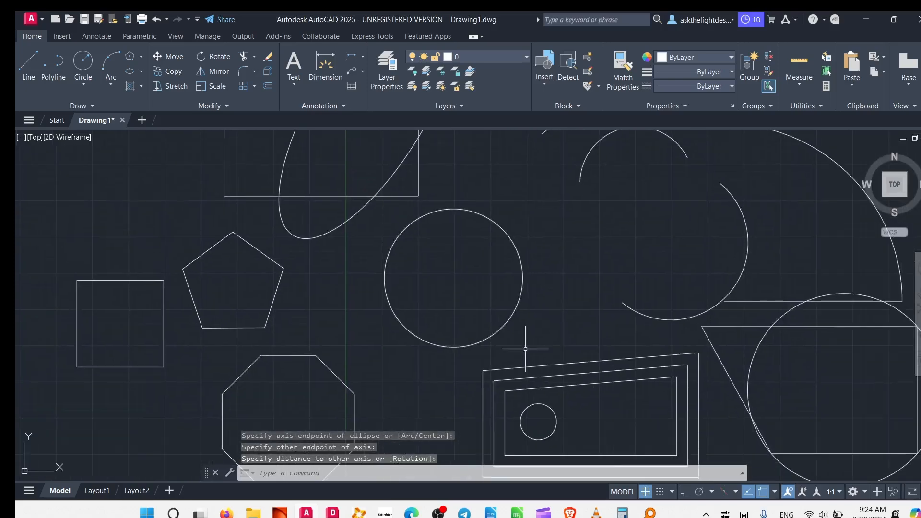
pyautogui.scroll(-6, 525, 349)
pyautogui.scroll(4, 570, 356)
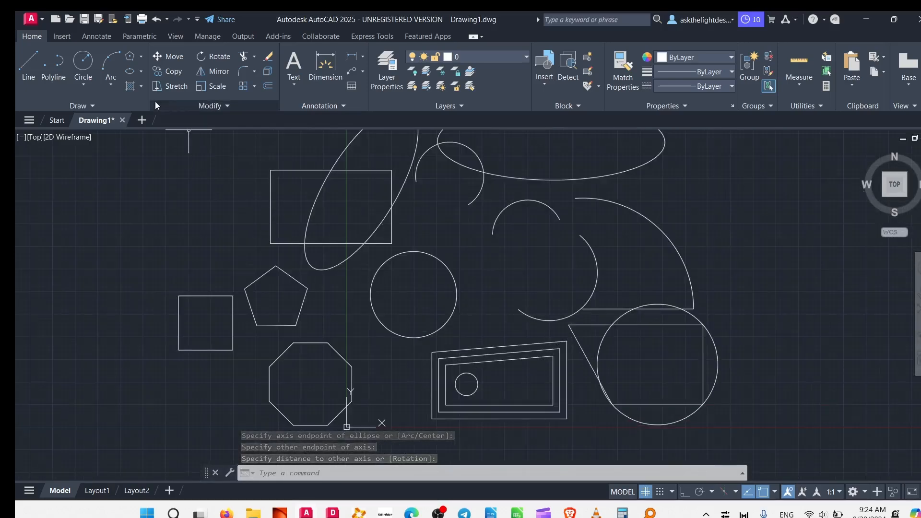
pyautogui.click(142, 73)
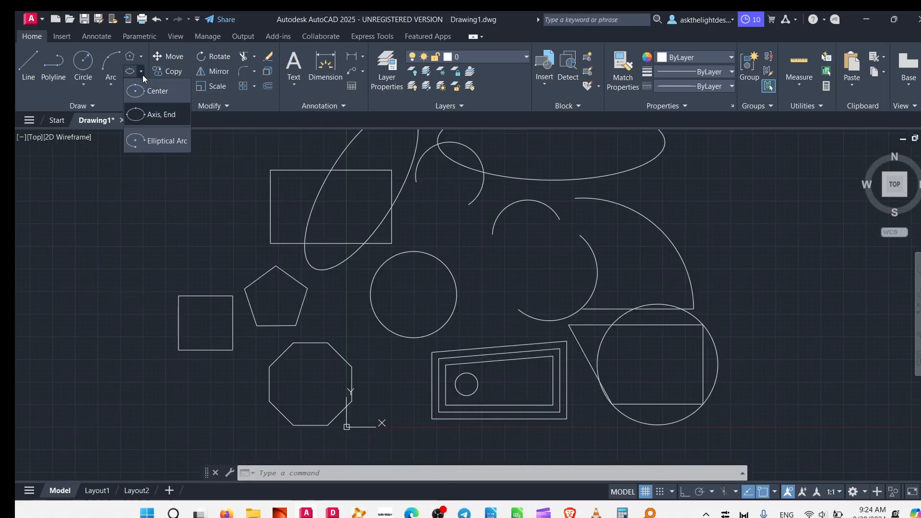
pyautogui.click(160, 149)
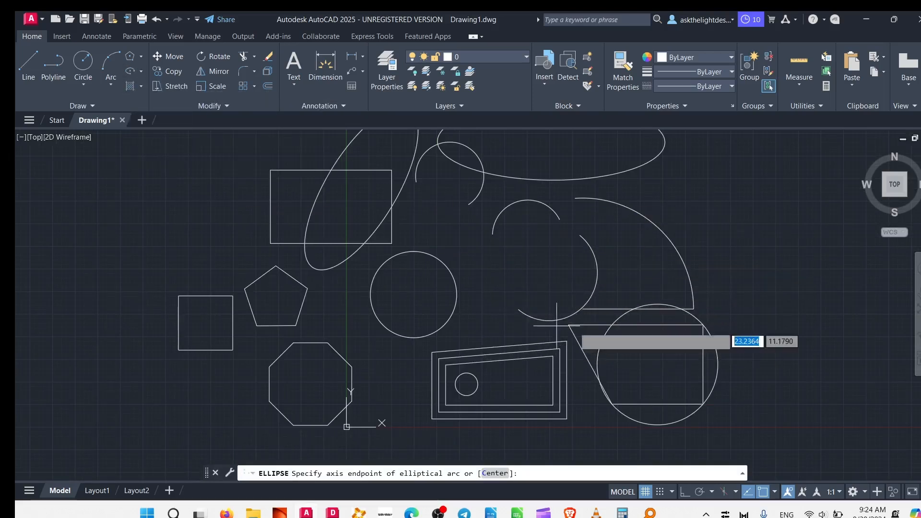
pyautogui.click(456, 295)
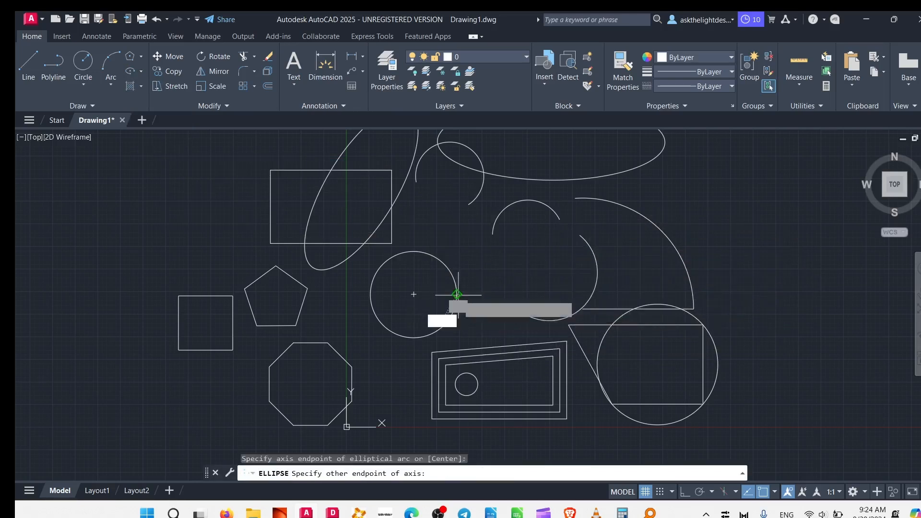
pyautogui.click(413, 294)
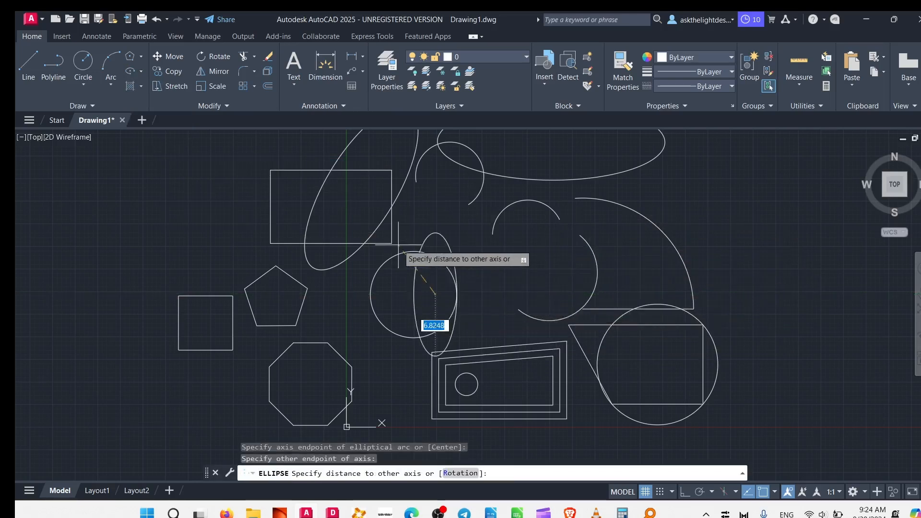
pyautogui.click(413, 251)
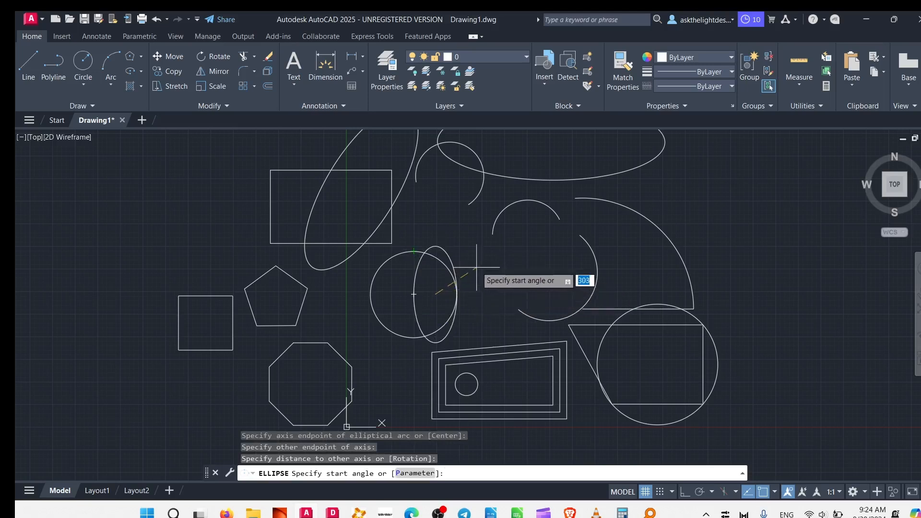
pyautogui.click(414, 308)
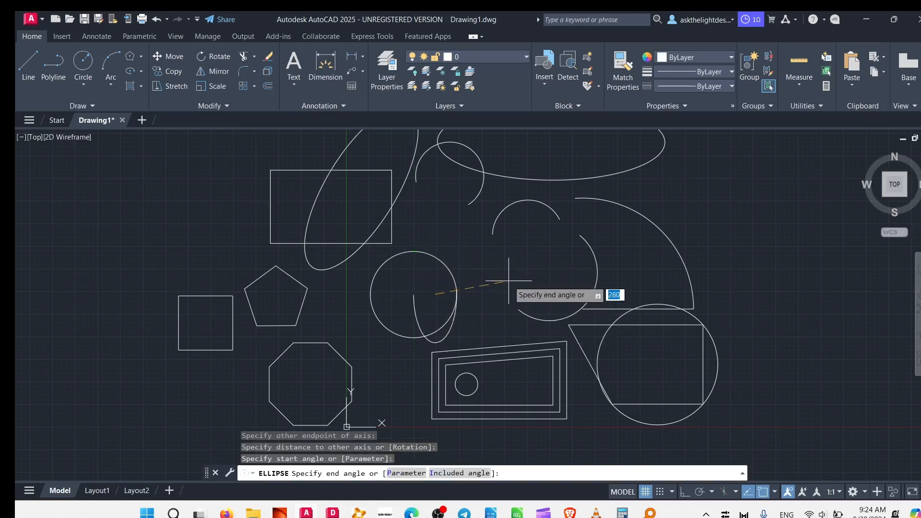
pyautogui.click(482, 260)
pyautogui.scroll(6, 441, 316)
pyautogui.click(503, 326)
pyautogui.click(446, 305)
pyautogui.scroll(-4, 431, 280)
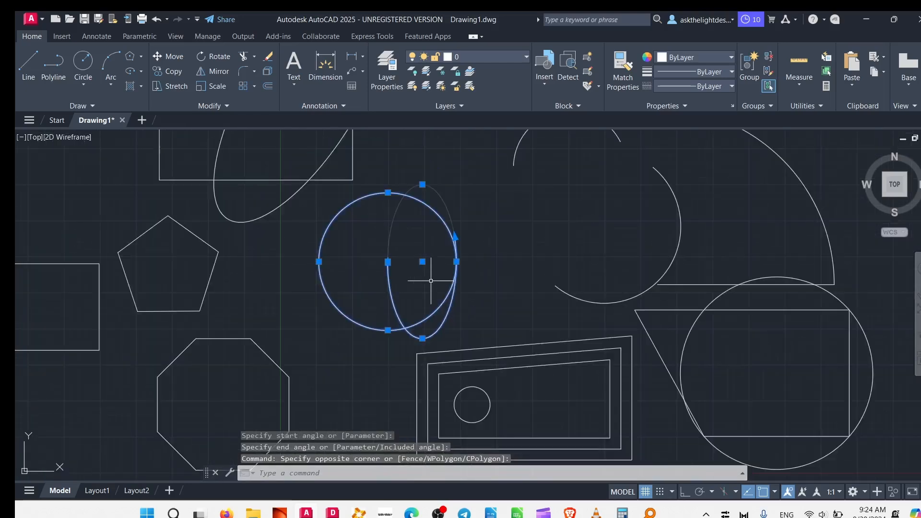
pyautogui.moveTo(430, 280); pyautogui.dragTo(408, 302, button='middle')
pyautogui.write('m')
pyautogui.press('Return')
pyautogui.click(375, 161)
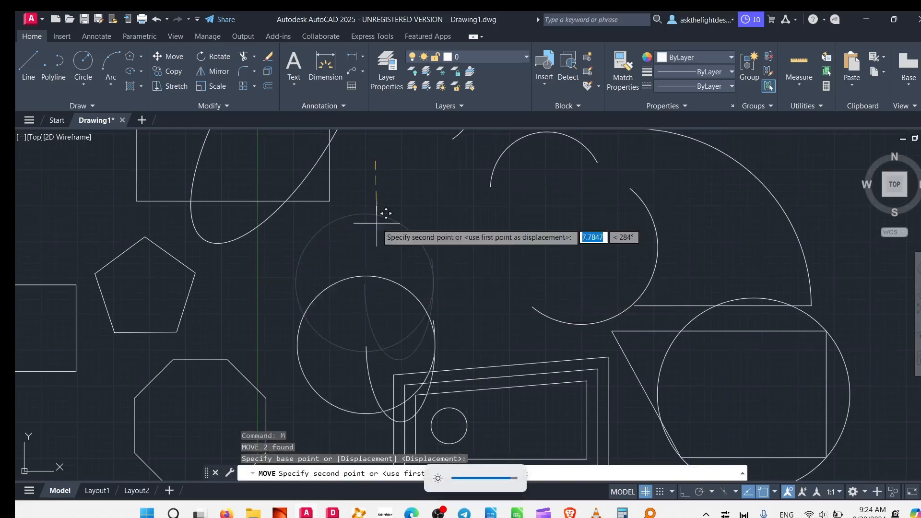
pyautogui.press('Escape')
pyautogui.press('Escape')
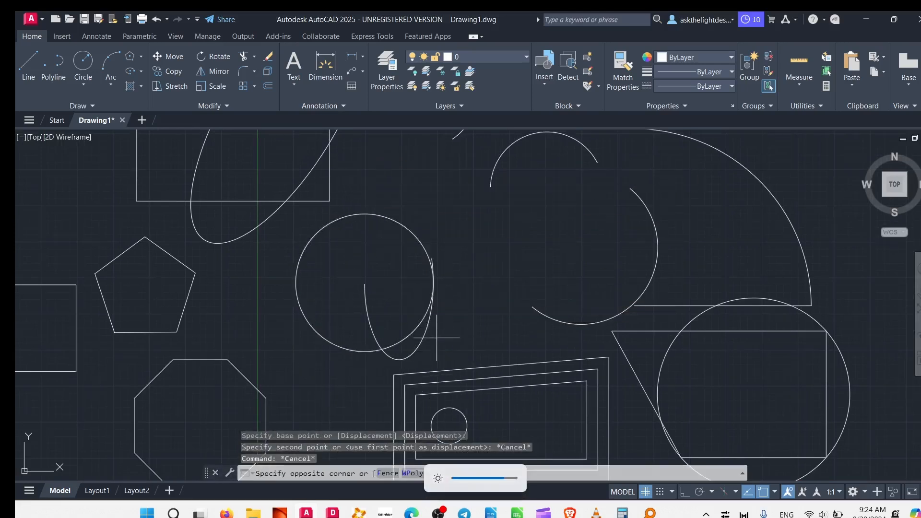
# - Move only the elliptical arc to the right, clear of the large circle
pyautogui.click(437, 338)
pyautogui.click(411, 344)
pyautogui.write('m')
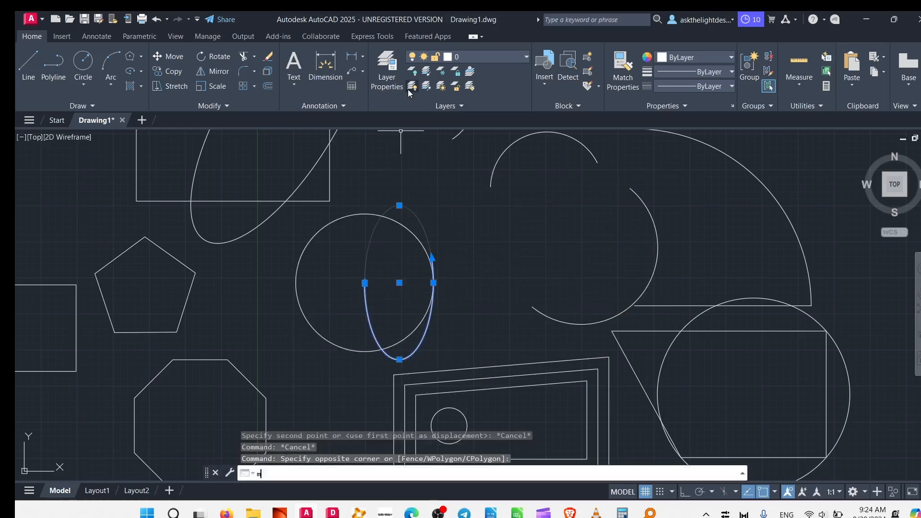
pyautogui.press('Return')
pyautogui.click(369, 173)
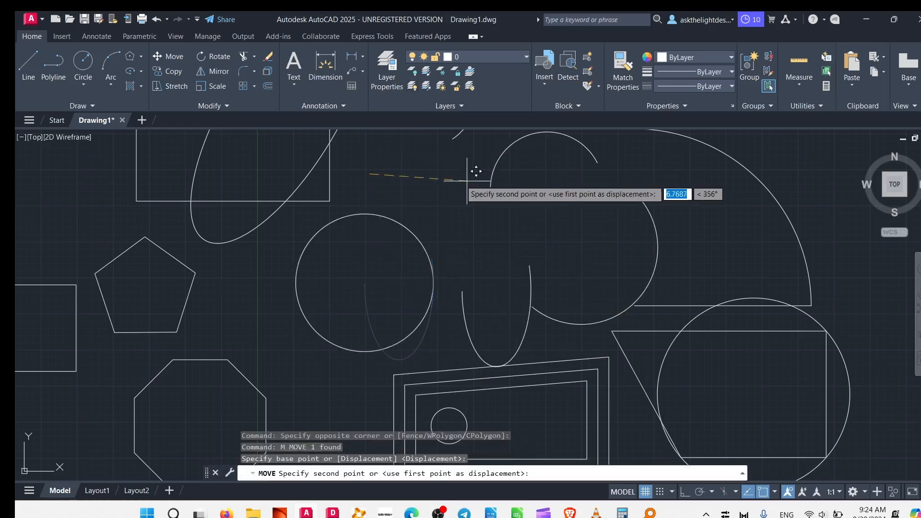
pyautogui.click(447, 180)
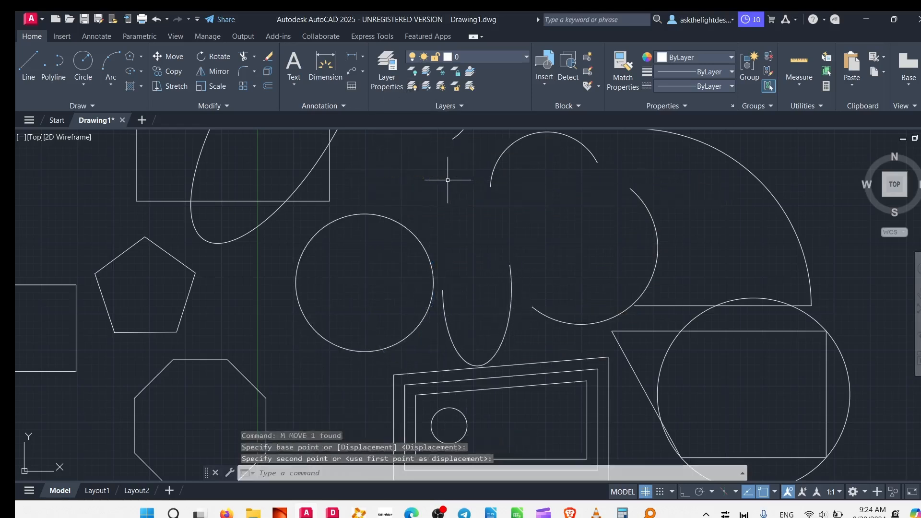
# - Widen the elliptical arc horizontally by stretching its right axis point outward into a broad, shallow curve
pyautogui.click(508, 325)
pyautogui.click(511, 289)
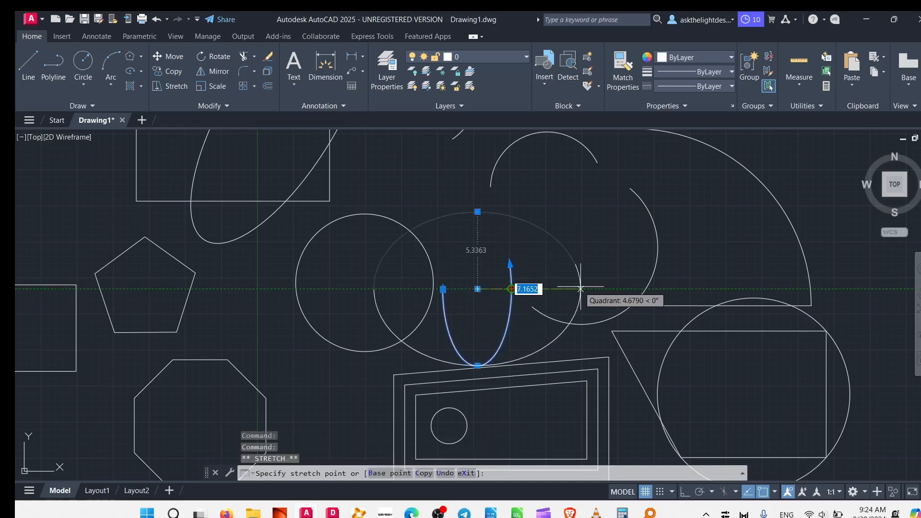
pyautogui.click(610, 289)
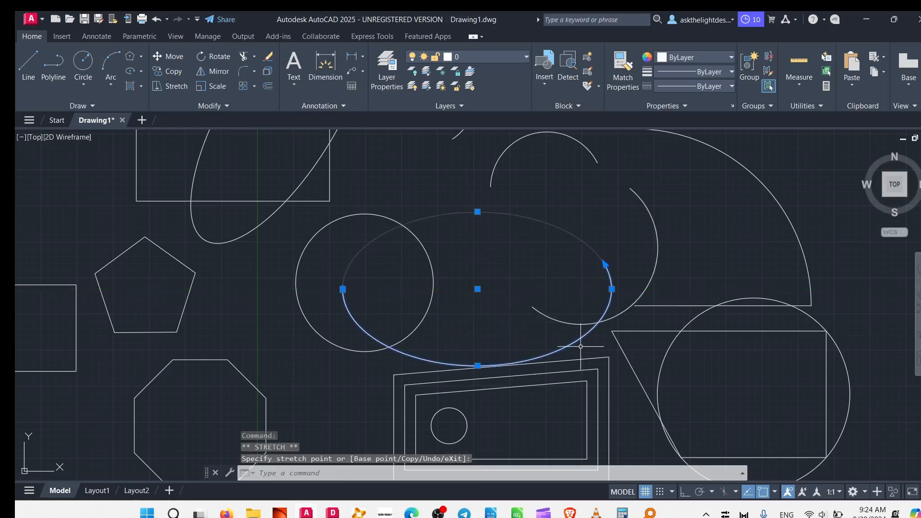
# - Relocate the widened elliptical arc by its centre point to the empty area right of the quarter-circle arc
pyautogui.click(478, 289)
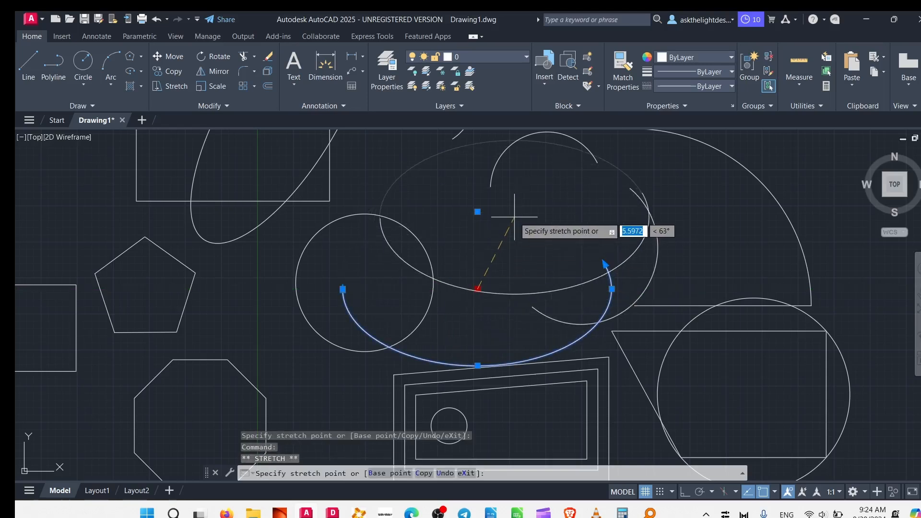
pyautogui.scroll(-4, 556, 203)
pyautogui.moveTo(556, 203); pyautogui.dragTo(365, 243, button='middle')
pyautogui.scroll(2, 443, 220)
pyautogui.click(557, 222)
pyautogui.press('Escape')
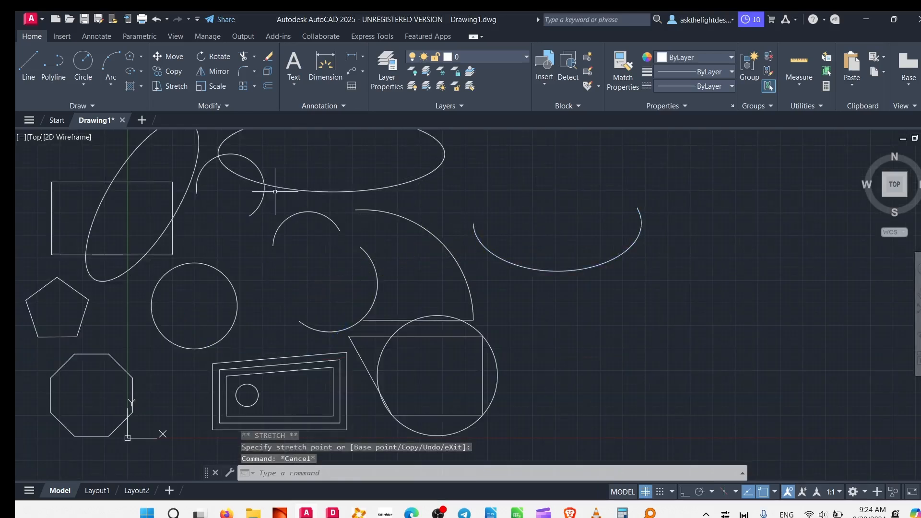
# - Fill the area where the rectangle and the tilted ellipse overlap with a SOLID hatch
pyautogui.moveTo(167, 251)
pyautogui.mouseDown(button='middle')
pyautogui.moveTo(194, 241)
pyautogui.moveTo(336, 287)
pyautogui.moveTo(302, 244)
pyautogui.mouseUp(button='middle')
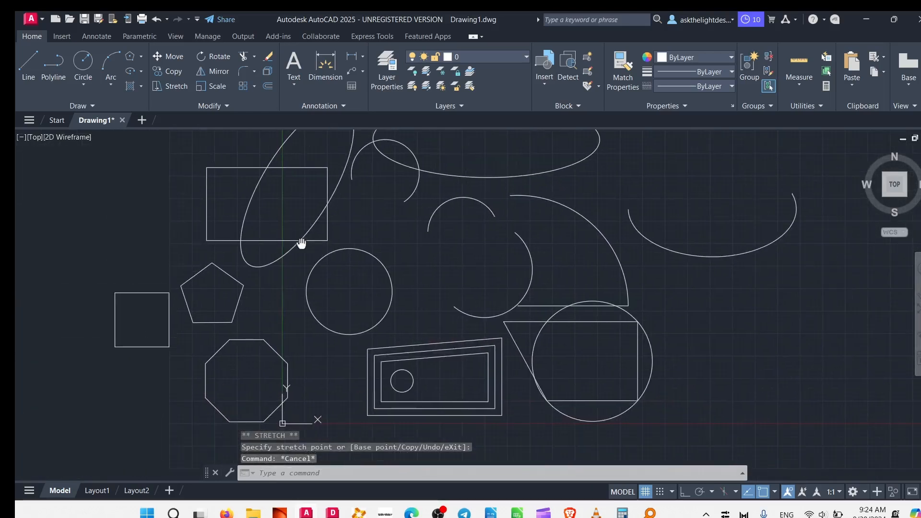
pyautogui.click(131, 87)
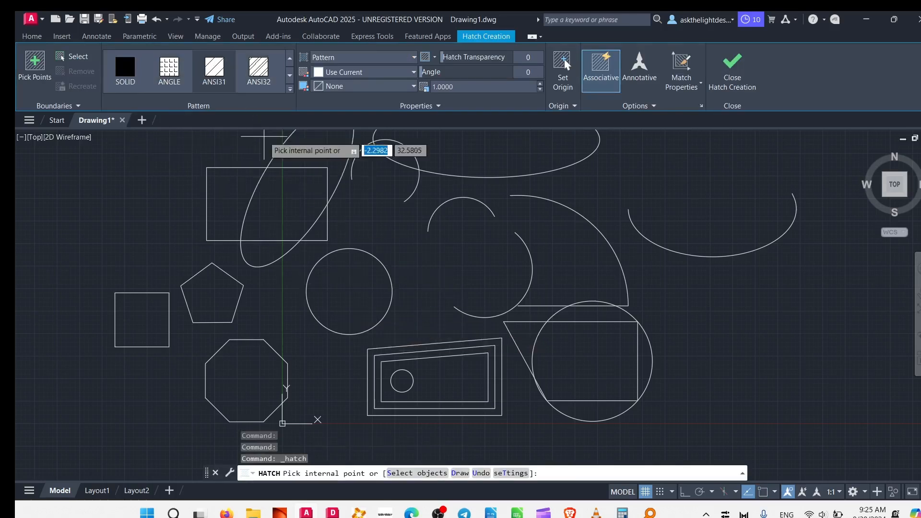
pyautogui.click(290, 76)
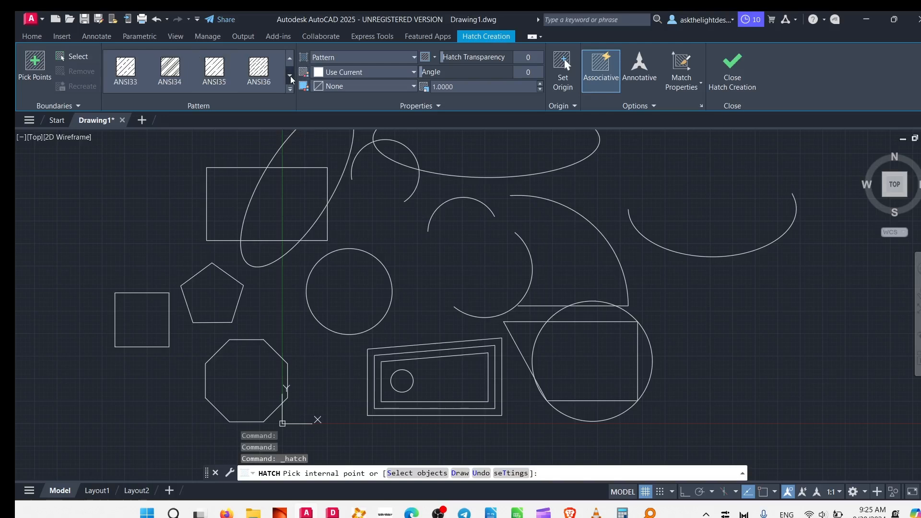
pyautogui.click(290, 76)
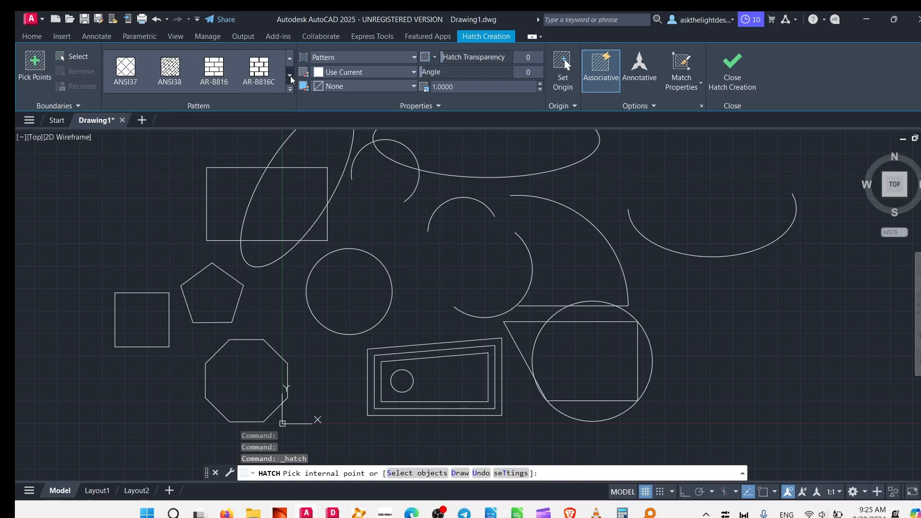
pyautogui.click(289, 76)
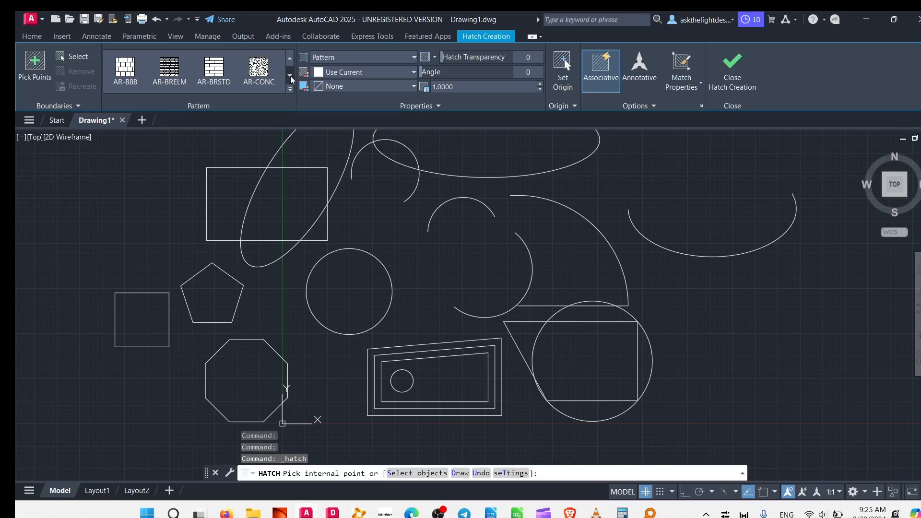
pyautogui.click(290, 76)
pyautogui.click(290, 75)
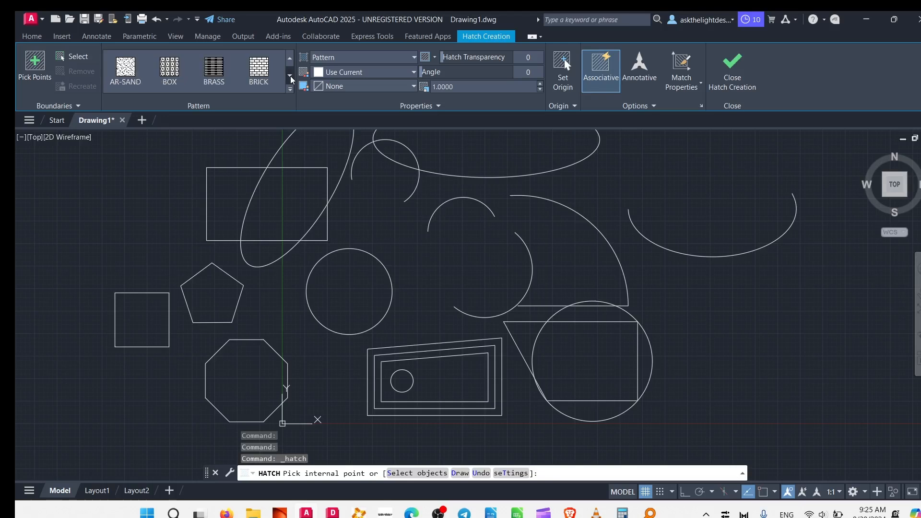
pyautogui.click(290, 90)
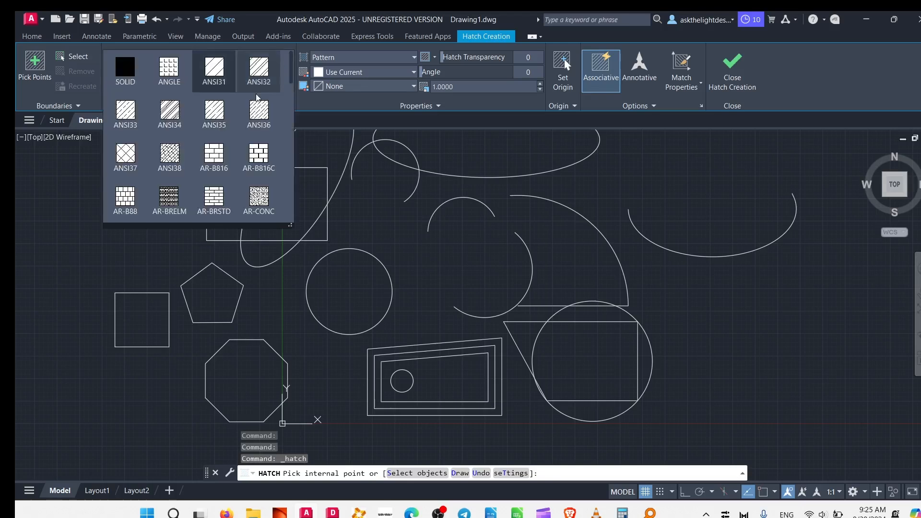
pyautogui.click(126, 66)
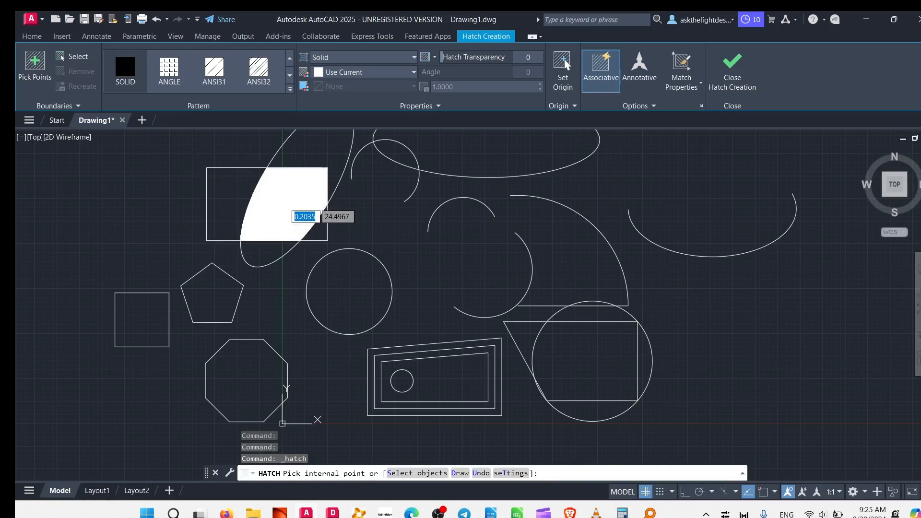
pyautogui.click(285, 204)
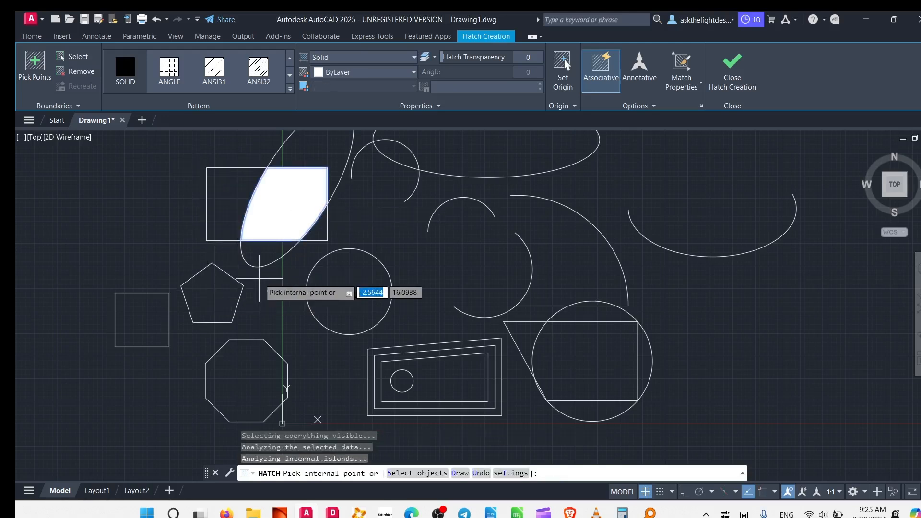
pyautogui.moveTo(260, 280); pyautogui.dragTo(268, 332, button='middle')
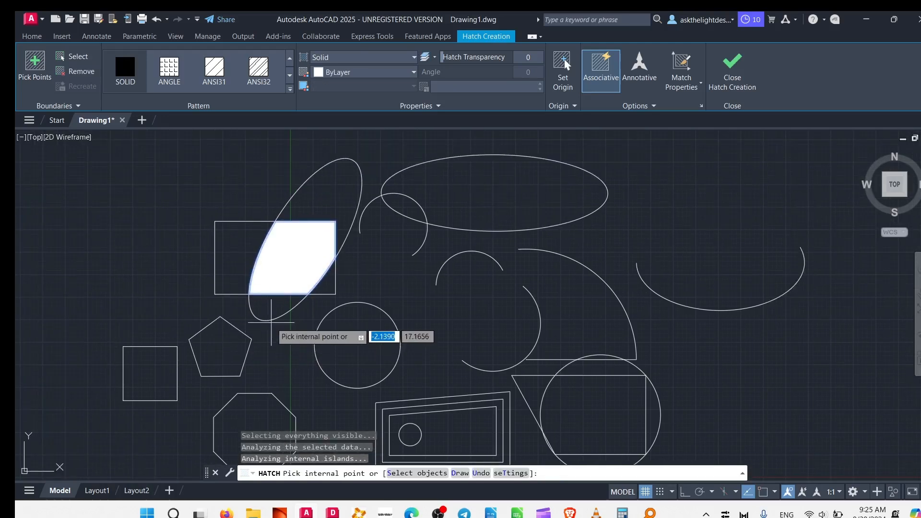
pyautogui.press('Escape')
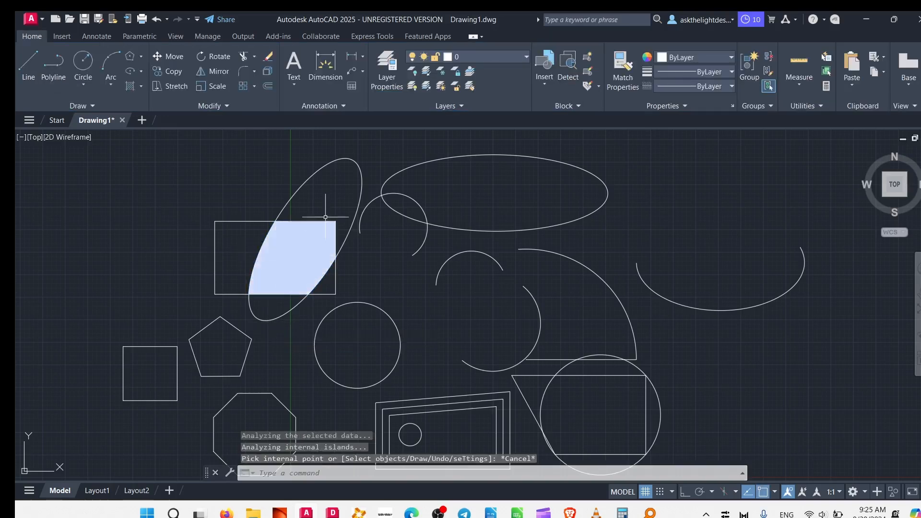
# - Hatch the rectangle's remaining area left of the solid fill with the AR-B816 brick pattern
pyautogui.moveTo(300, 368)
pyautogui.mouseDown(button='middle')
pyautogui.moveTo(308, 258)
pyautogui.moveTo(345, 370)
pyautogui.moveTo(355, 373)
pyautogui.mouseUp(button='middle')
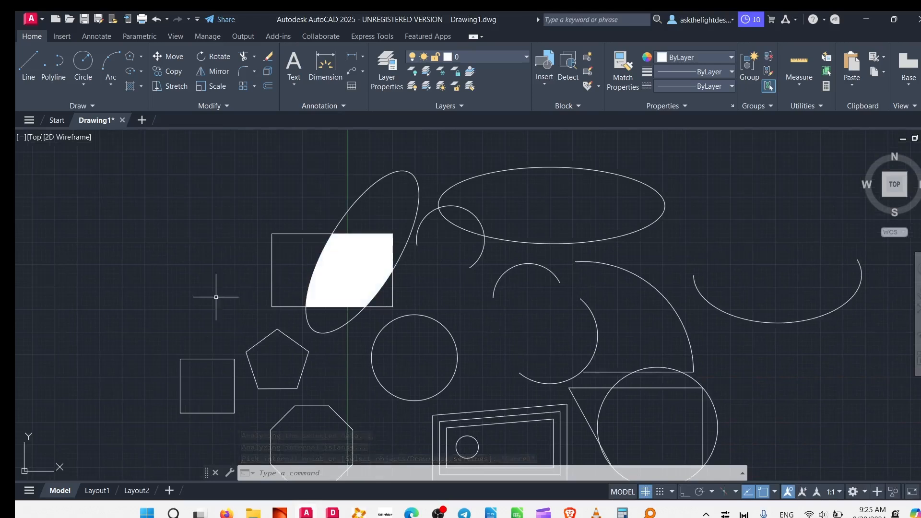
pyautogui.click(144, 91)
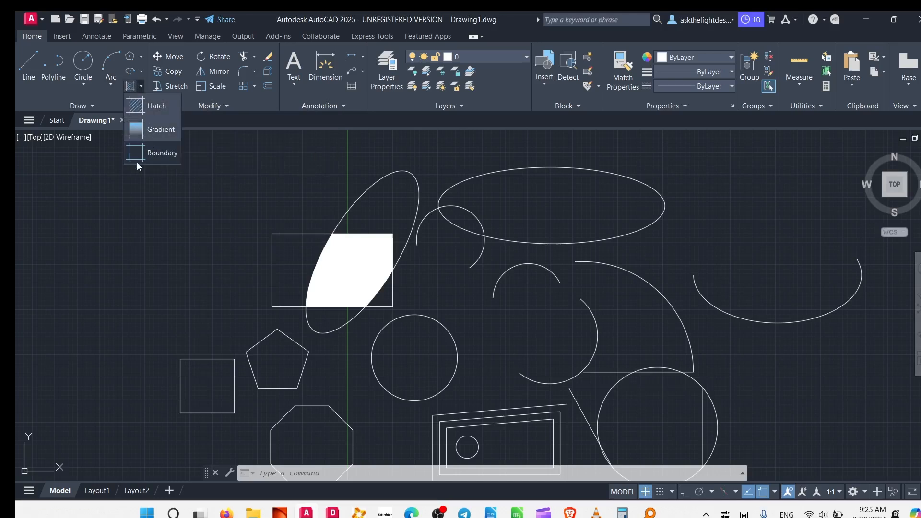
pyautogui.click(150, 110)
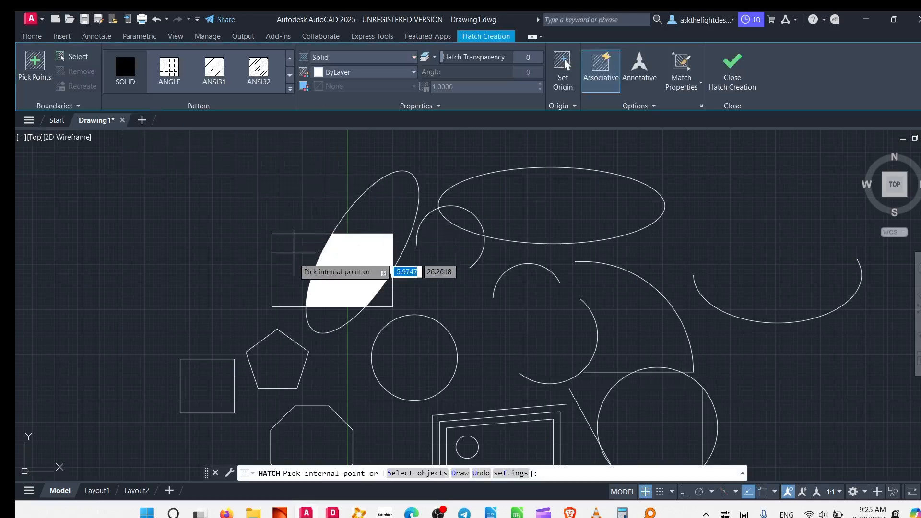
pyautogui.click(291, 89)
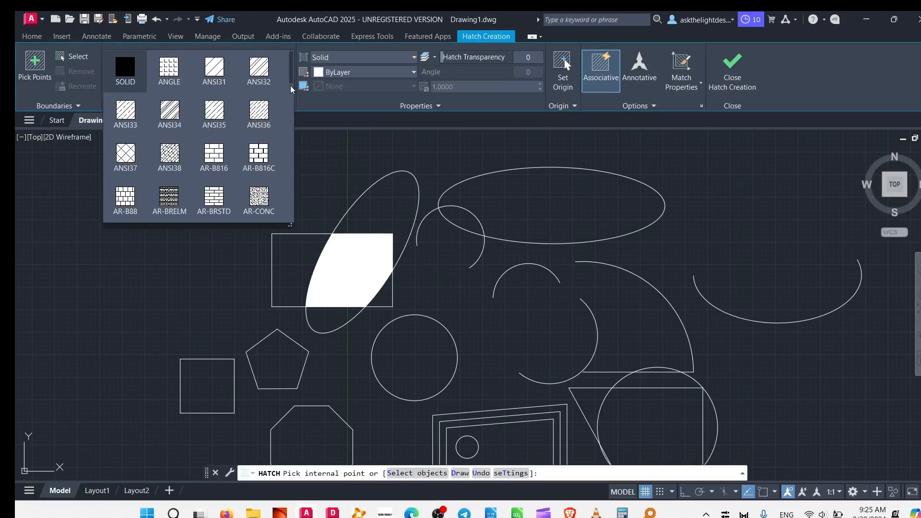
pyautogui.click(212, 162)
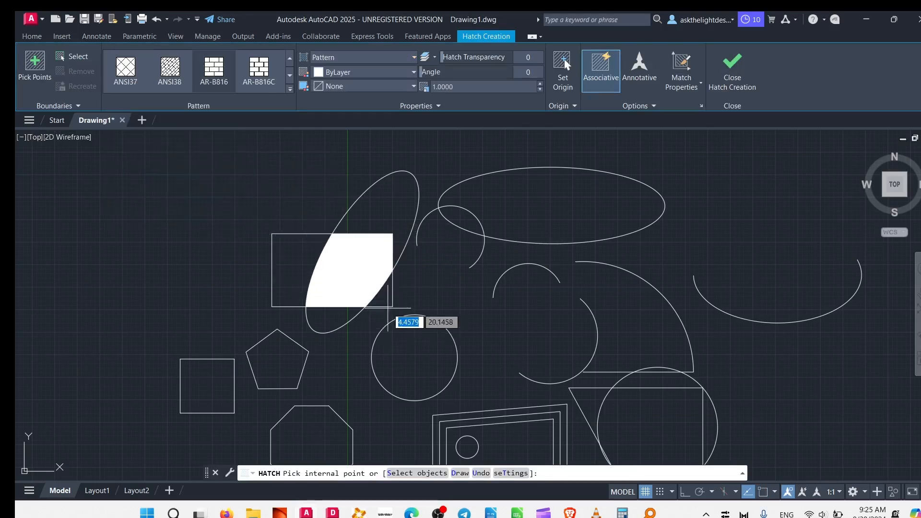
pyautogui.click(289, 266)
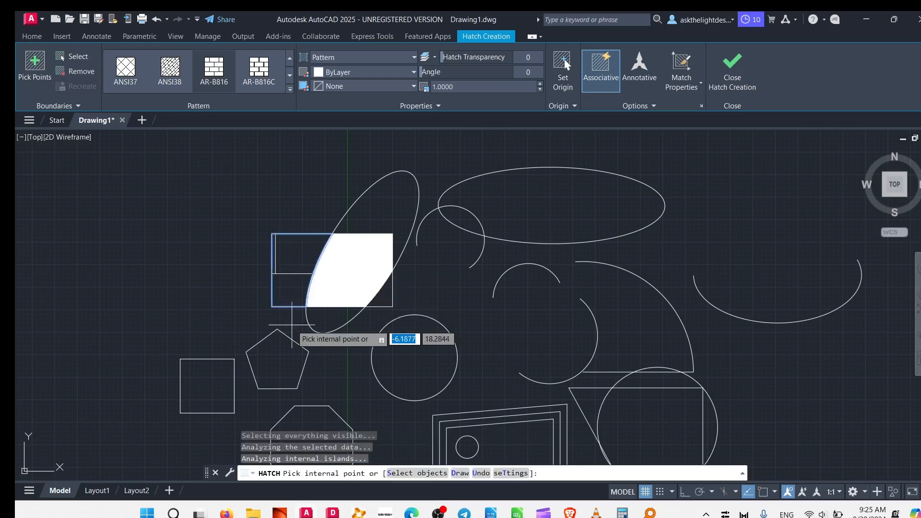
pyautogui.press('Escape')
# - Set the brick hatch's pattern scale to 0.2 and finish editing it
pyautogui.moveTo(300, 261); pyautogui.dragTo(279, 287)
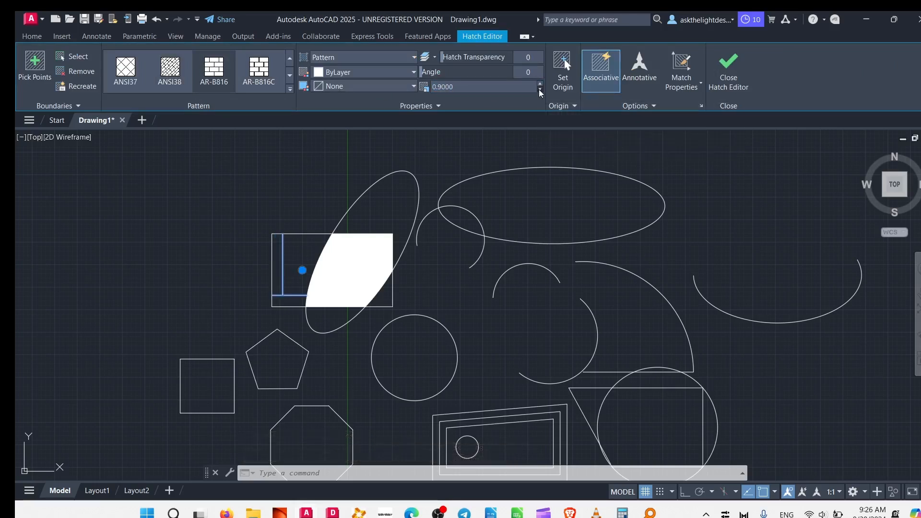
pyautogui.click(541, 91)
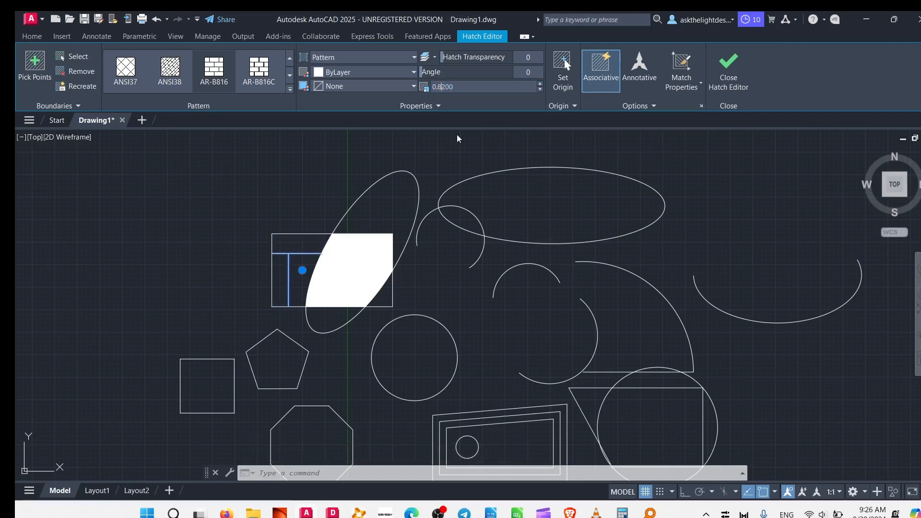
pyautogui.press('Return')
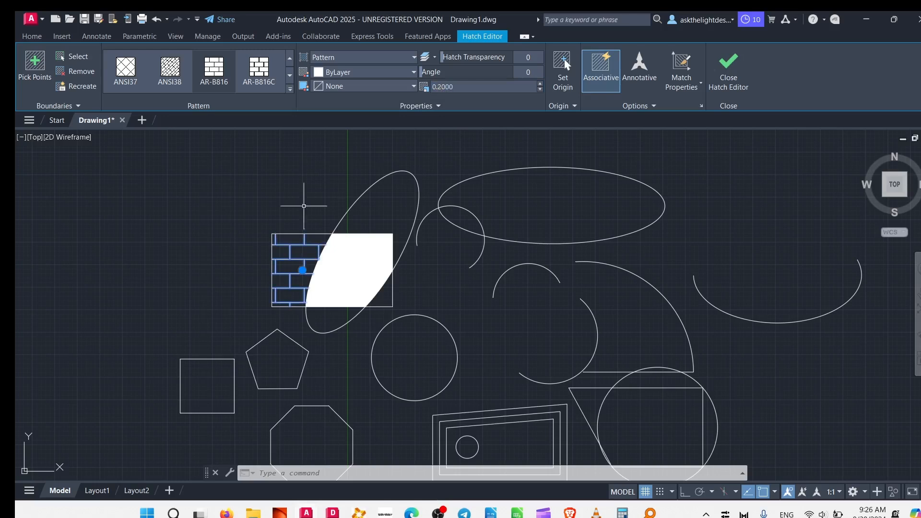
pyautogui.click(318, 232)
pyautogui.press('Escape')
pyautogui.press('Escape')
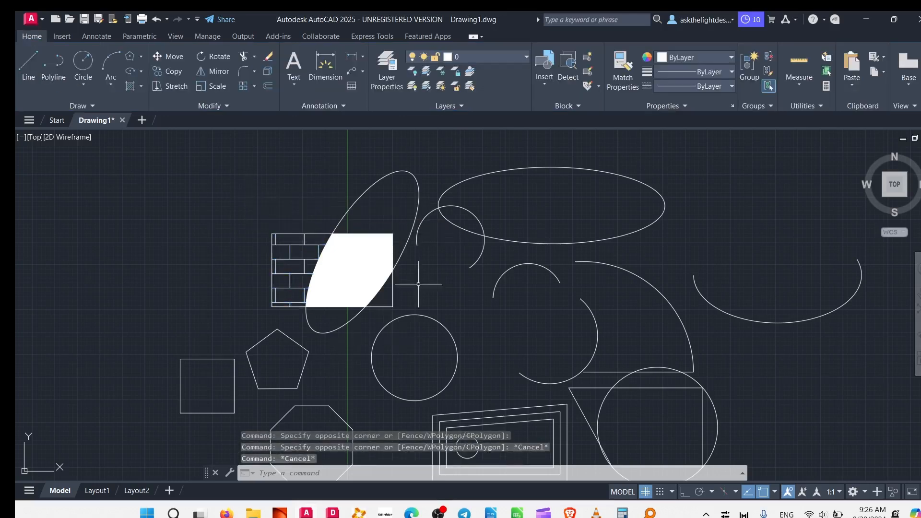
# - Fill the circle below the hatched rectangle with a linear gradient from blue to yellow
pyautogui.moveTo(425, 308)
pyautogui.mouseDown(button='middle')
pyautogui.moveTo(479, 323)
pyautogui.moveTo(555, 232)
pyautogui.mouseUp(button='middle')
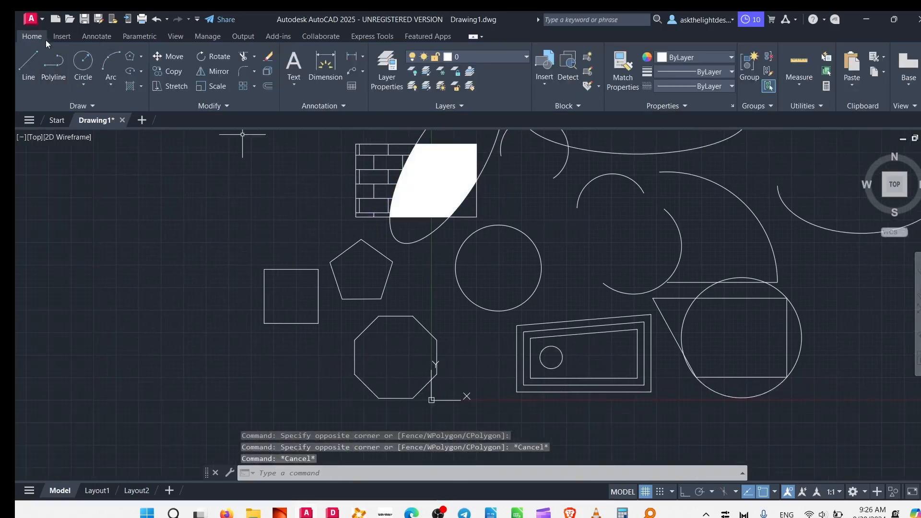
pyautogui.click(141, 87)
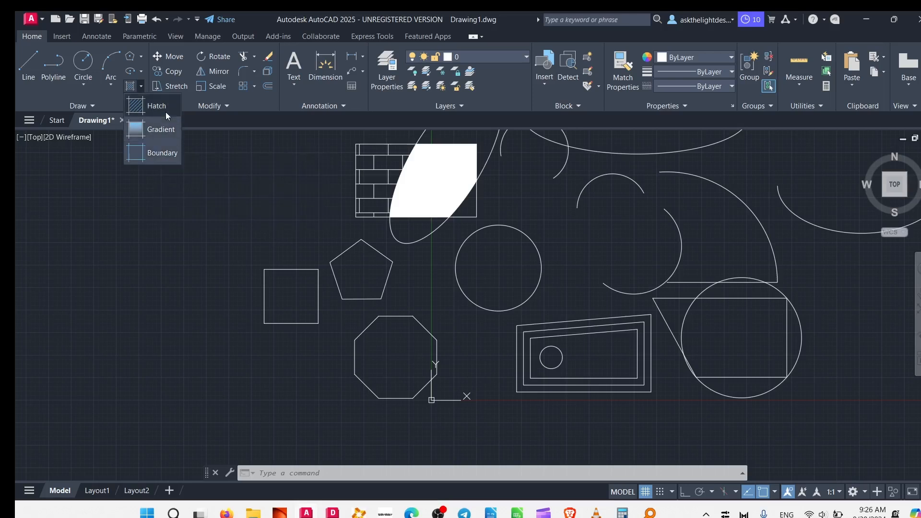
pyautogui.click(155, 138)
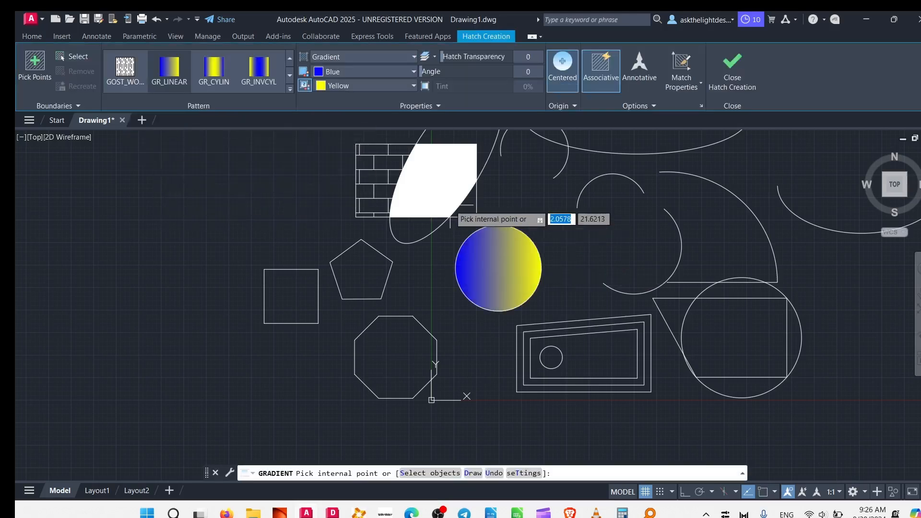
pyautogui.click(488, 263)
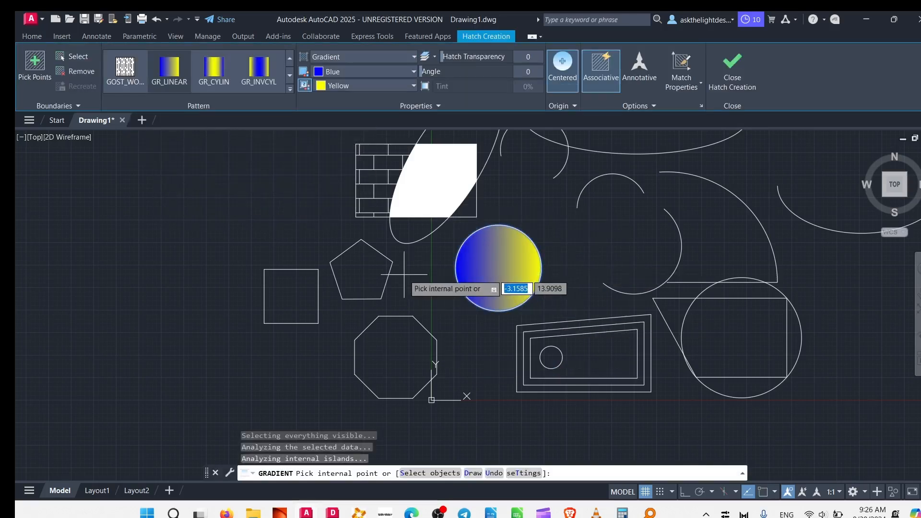
pyautogui.press('Escape')
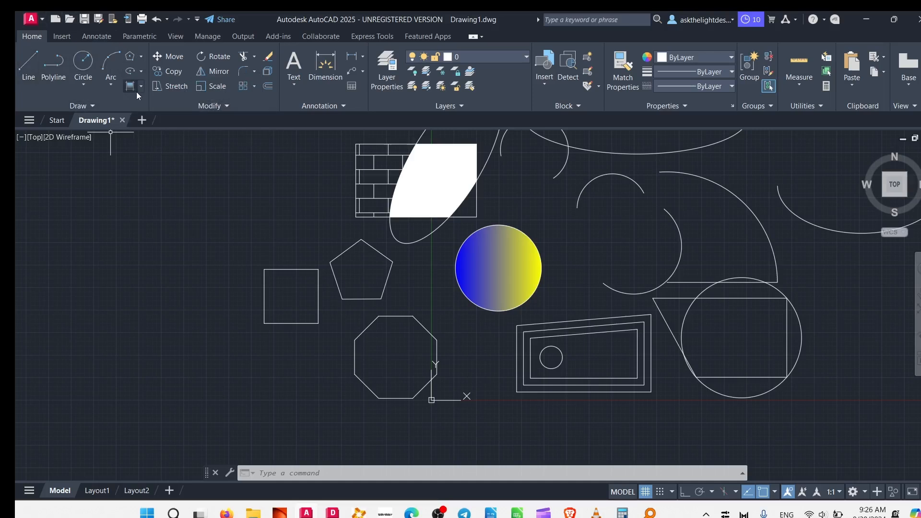
pyautogui.click(92, 105)
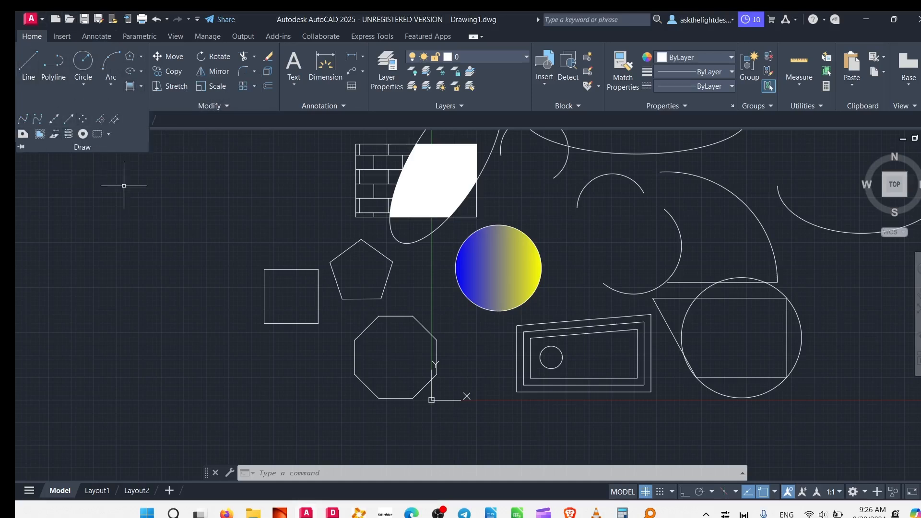
pyautogui.click(186, 201)
pyautogui.click(149, 225)
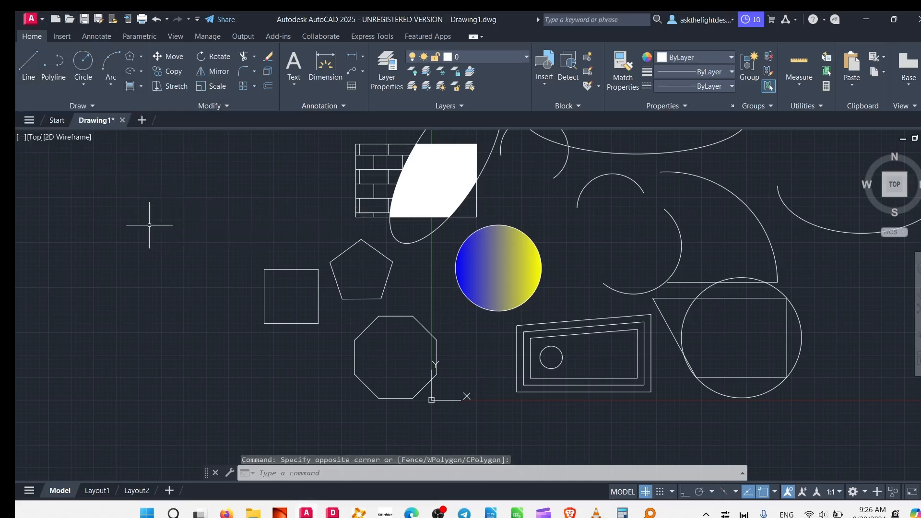